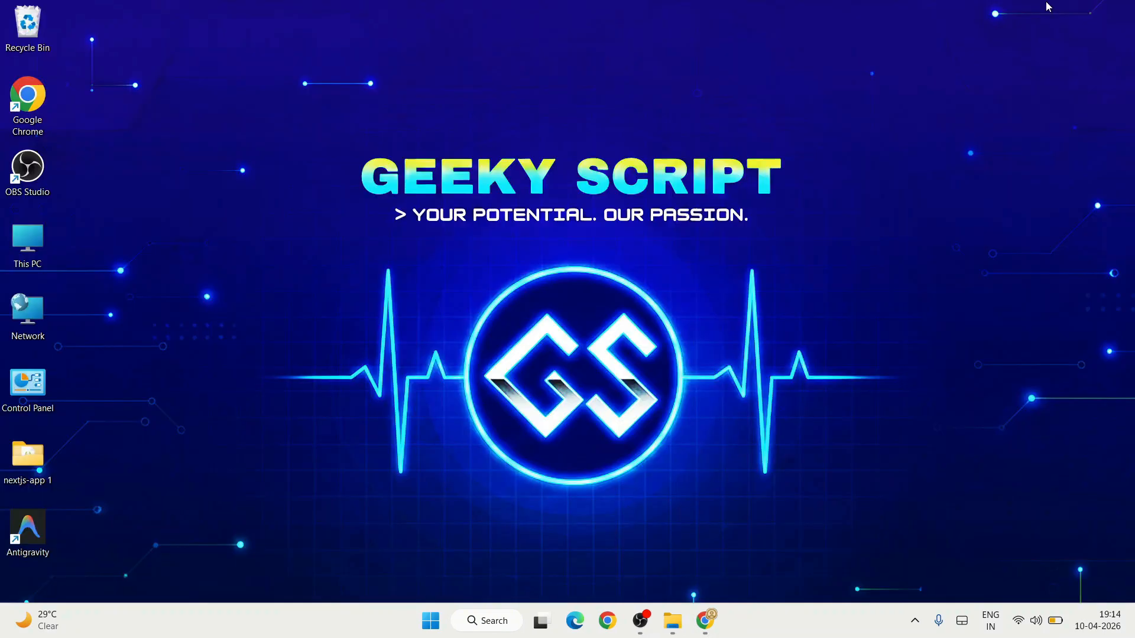
# Step: Switch to Chrome, search the web for "intellij idea download" and open the JetBrains download page from the results
pyautogui.click(705, 621)
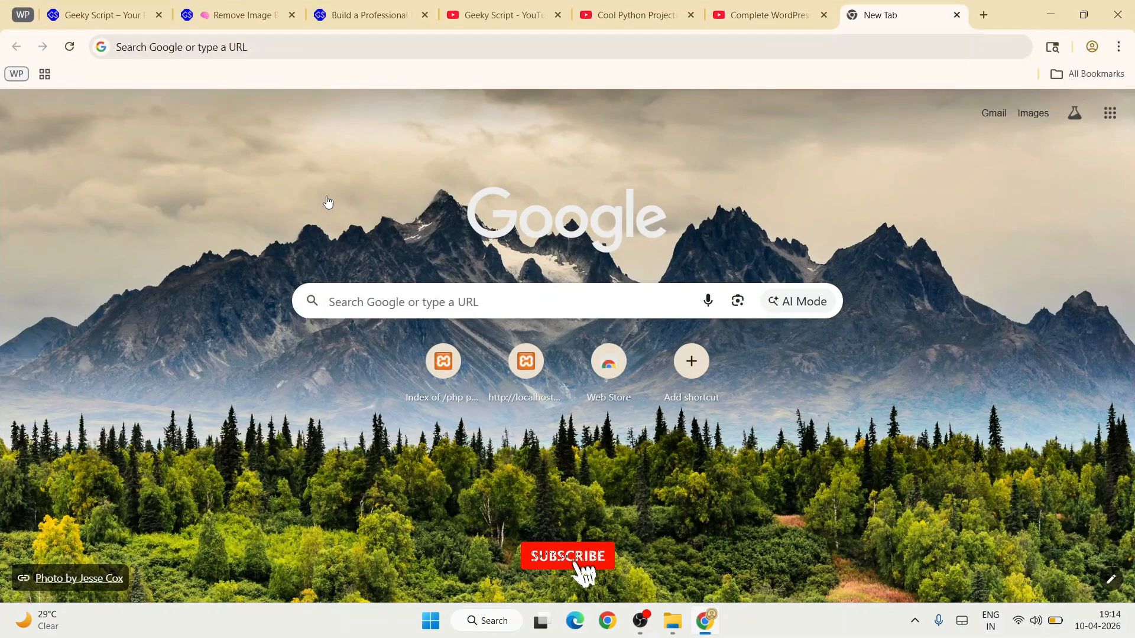
pyautogui.click(224, 55)
pyautogui.write('intell')
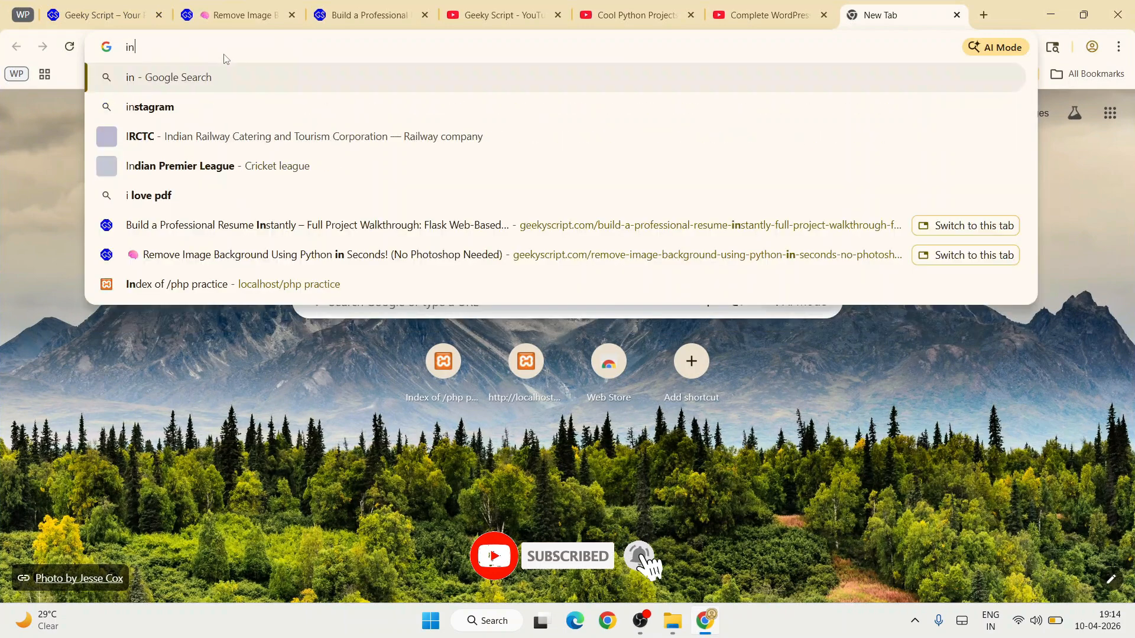
pyautogui.press('Down')
pyautogui.press('Down')
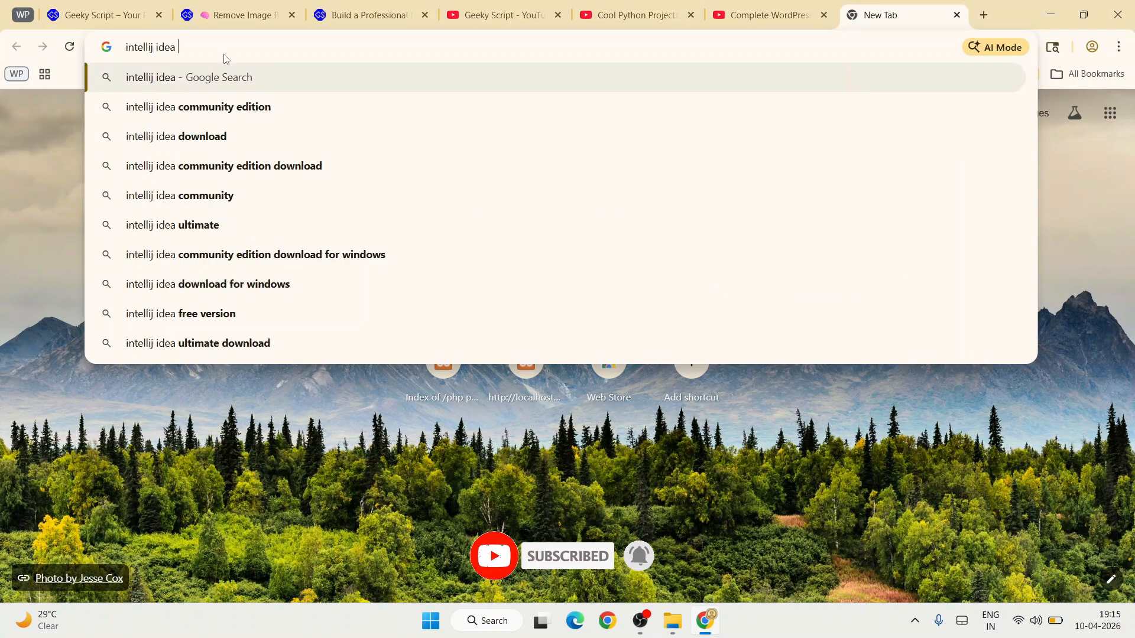
pyautogui.press('Down')
pyautogui.press('Down')
pyautogui.press('Return')
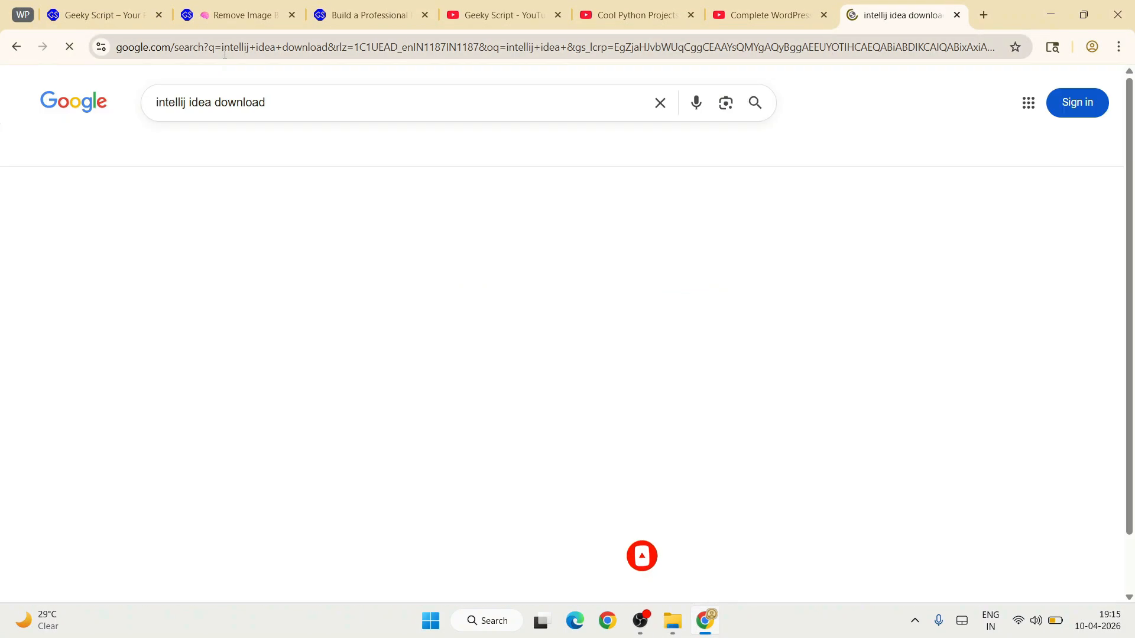
pyautogui.click(227, 238)
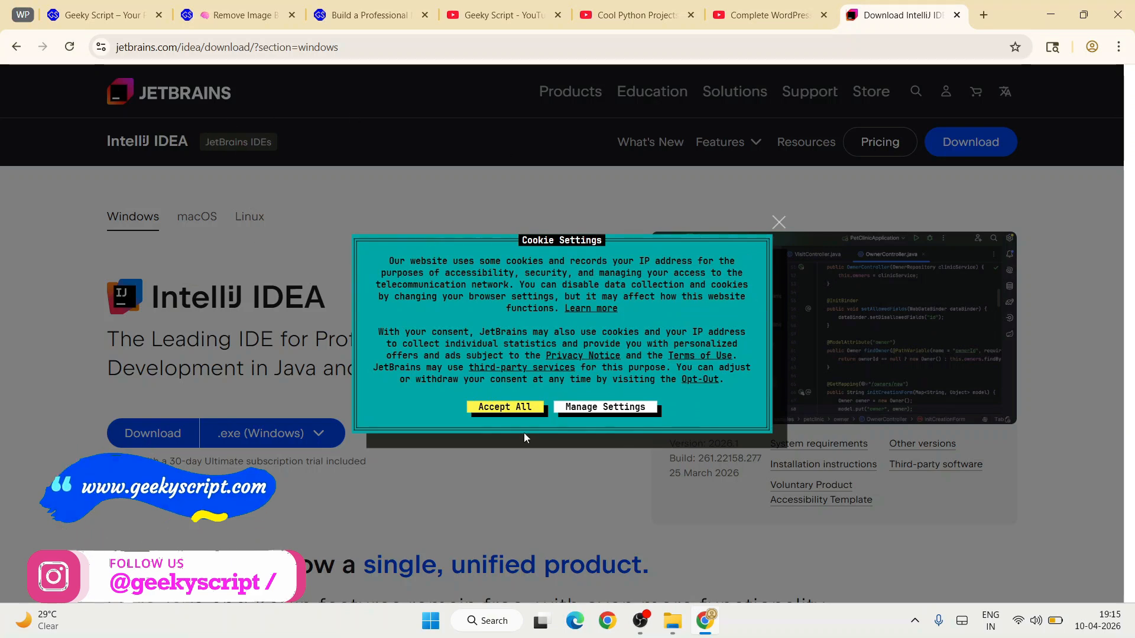
# Step: Accept all cookies on the JetBrains page and download the Windows .exe installer of IntelliJ IDEA
pyautogui.click(515, 413)
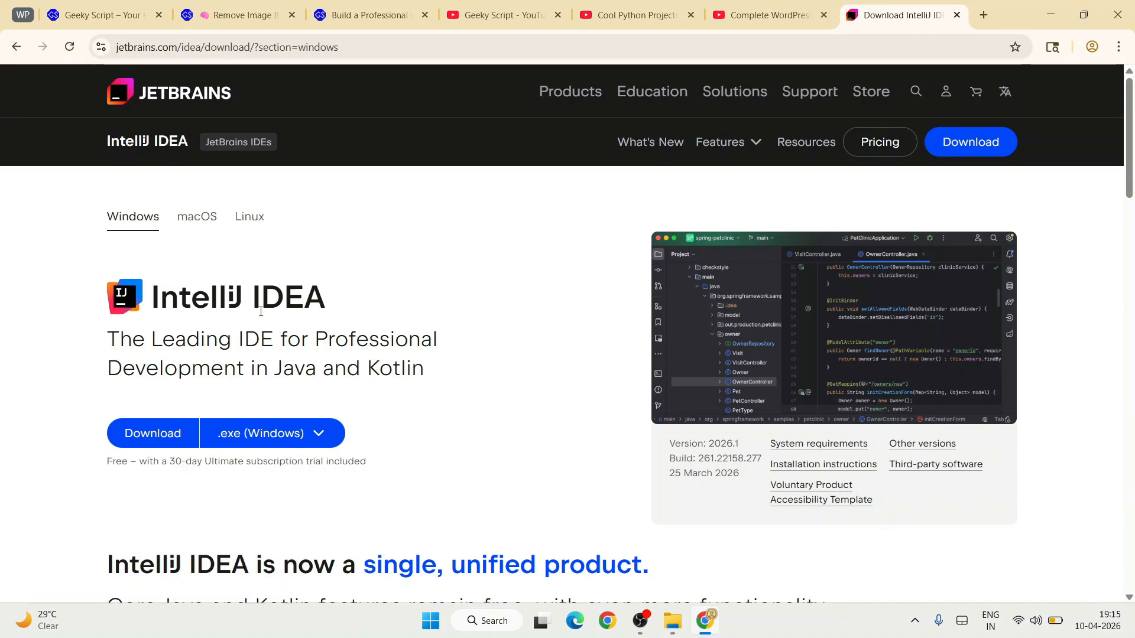
pyautogui.click(195, 218)
pyautogui.click(252, 220)
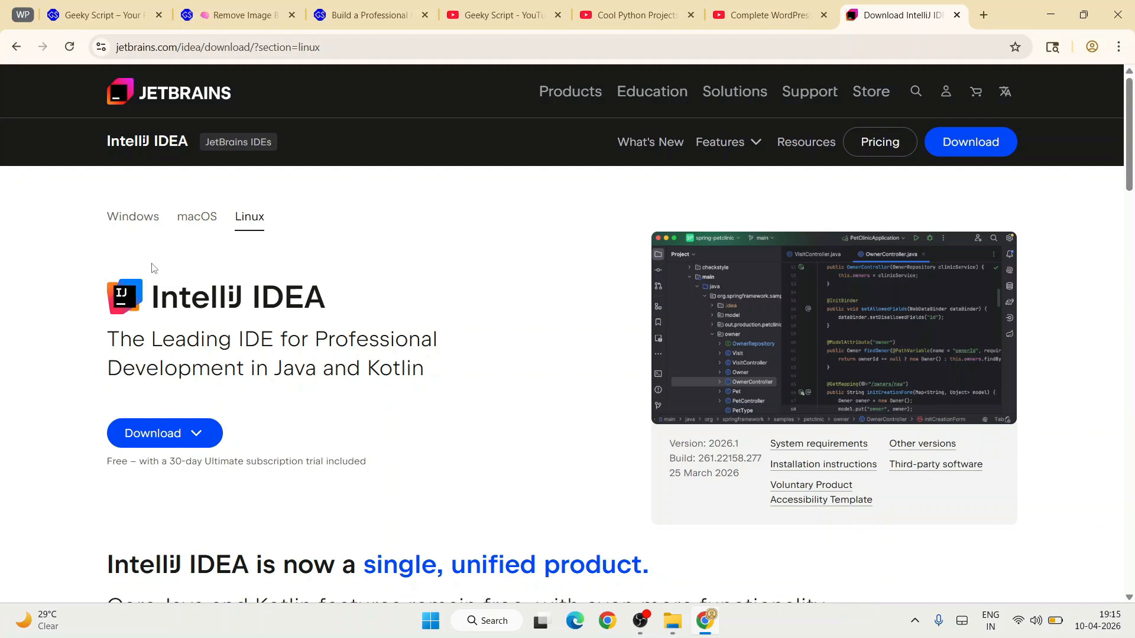
pyautogui.click(129, 223)
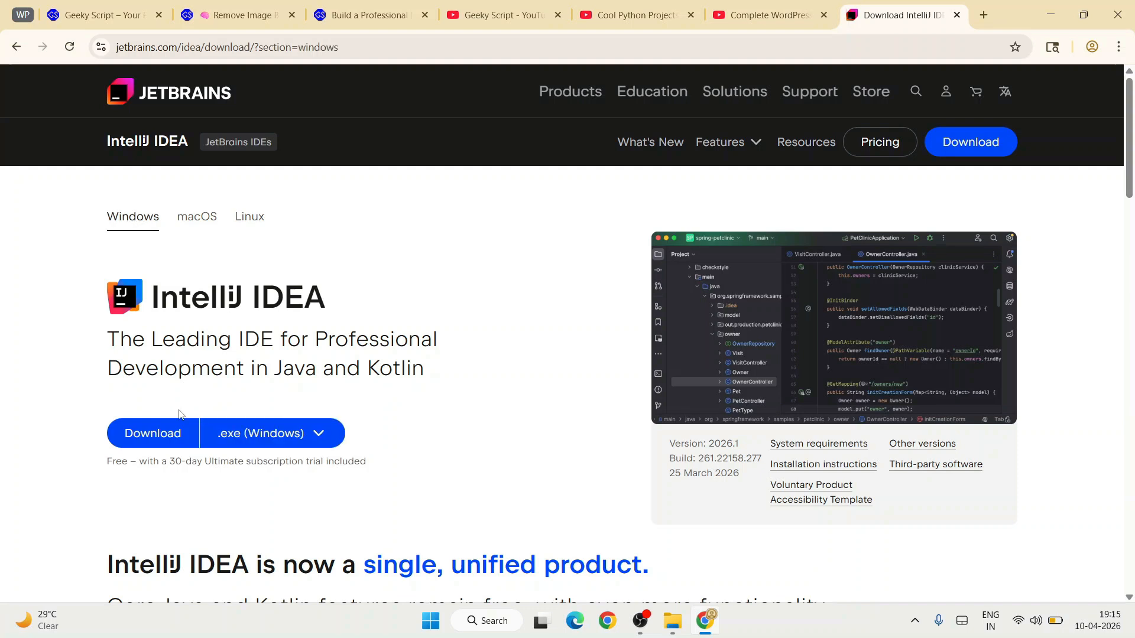
pyautogui.click(166, 434)
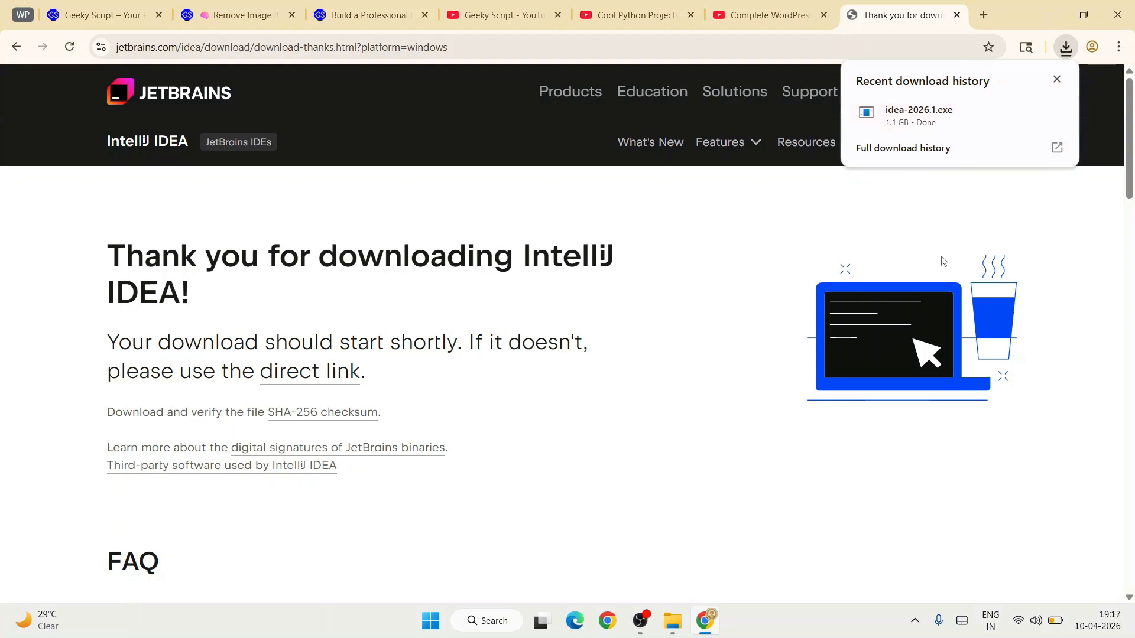
# Step: Run the downloaded idea-2026.1.exe with the browser minimized and keep the default destination folder in the setup wizard
pyautogui.click(948, 119)
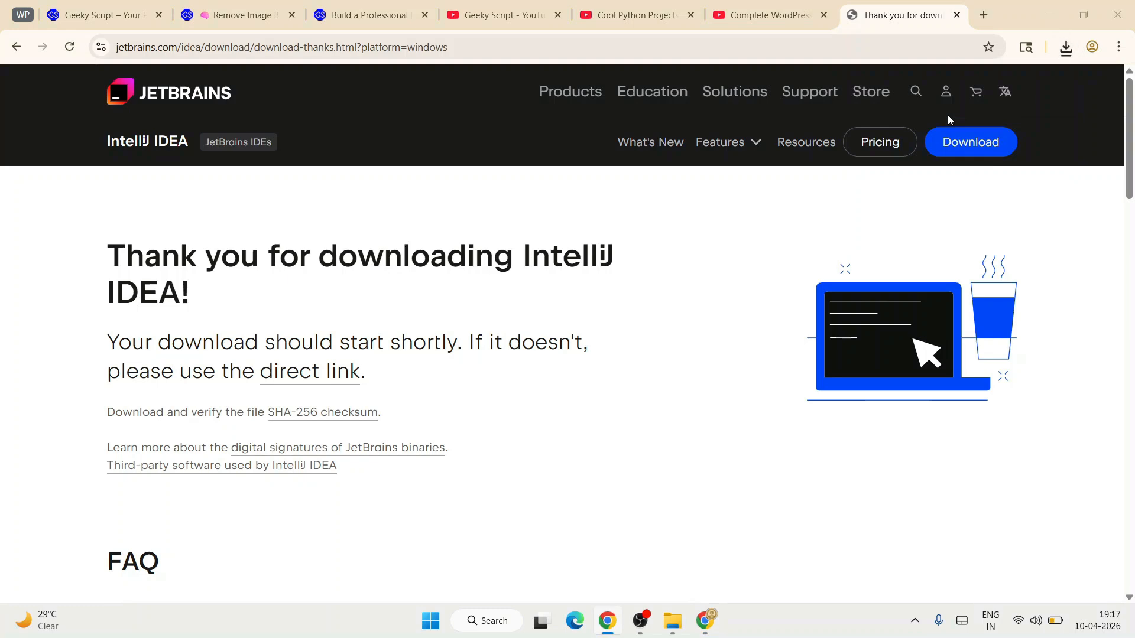
pyautogui.click(1051, 16)
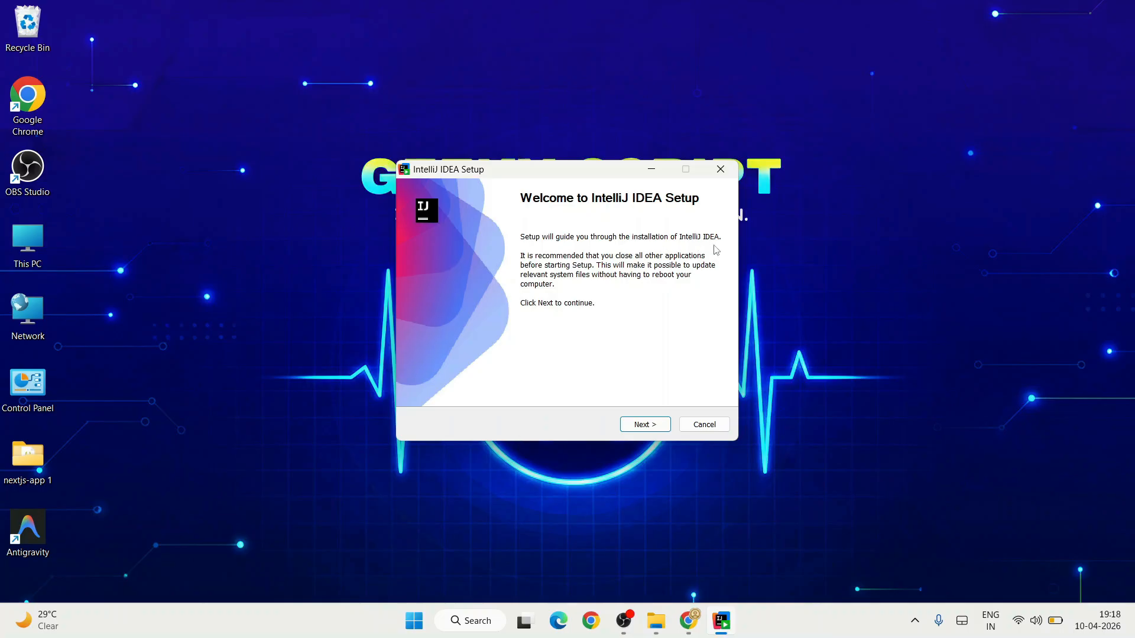
pyautogui.click(634, 424)
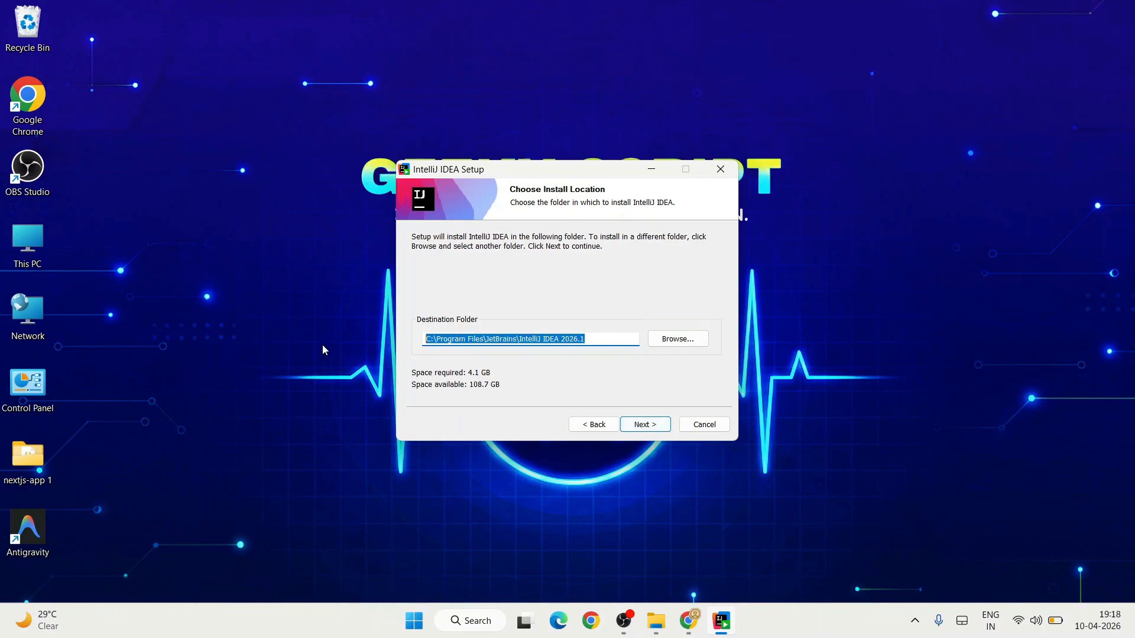
pyautogui.click(646, 424)
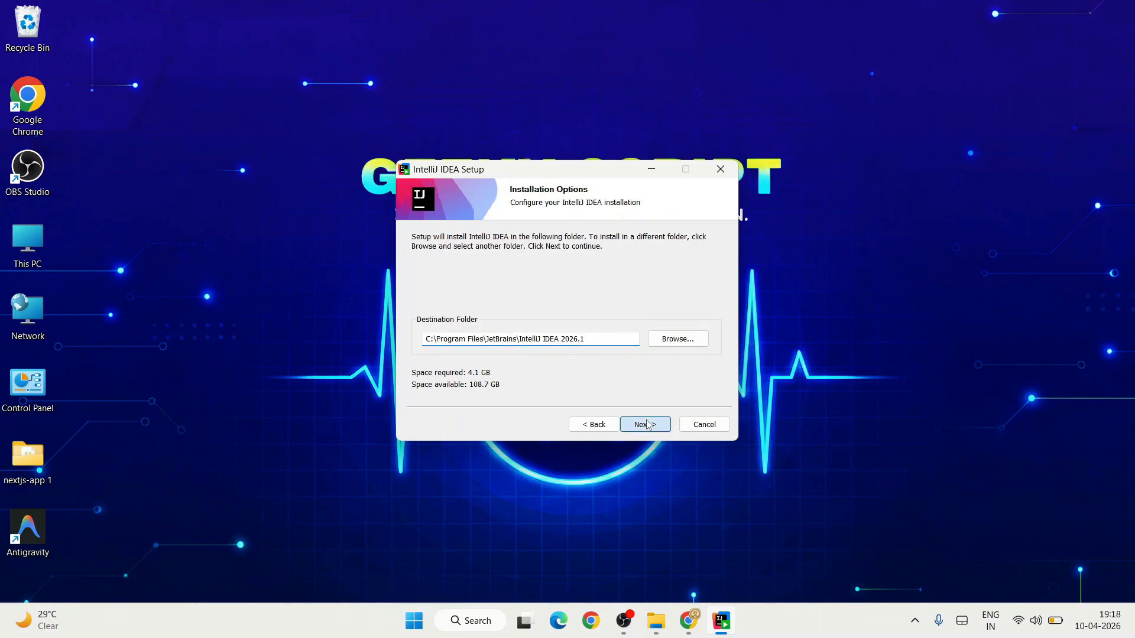
# Step: Enable the desktop shortcut, "Open Folder as Project", the "bin" folder in PATH, and the .java, .gradle, .groovy, .kt, .kts and .pom associations
pyautogui.click(465, 270)
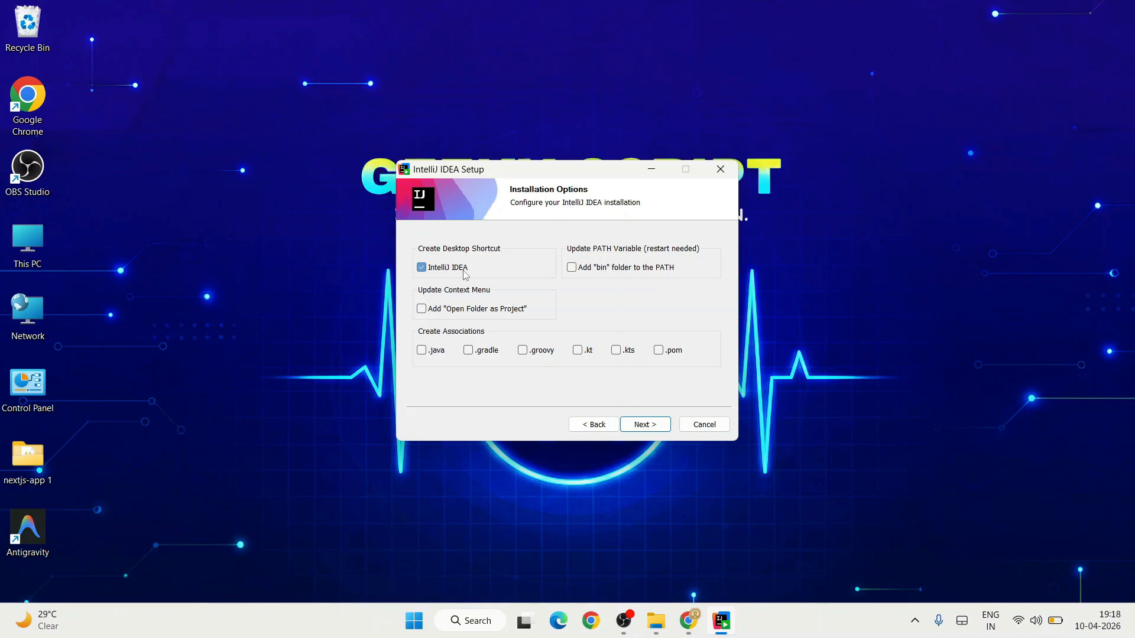
pyautogui.click(448, 313)
pyautogui.click(436, 354)
pyautogui.click(484, 351)
pyautogui.click(528, 352)
pyautogui.click(583, 353)
pyautogui.click(622, 352)
pyautogui.click(680, 353)
pyautogui.click(622, 272)
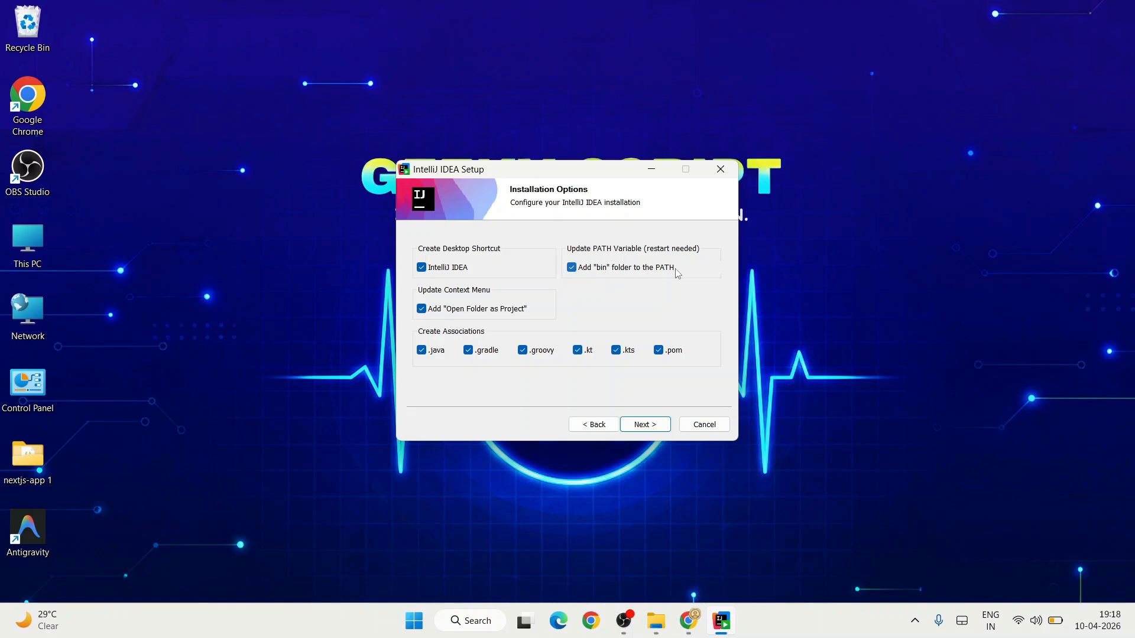
pyautogui.click(647, 427)
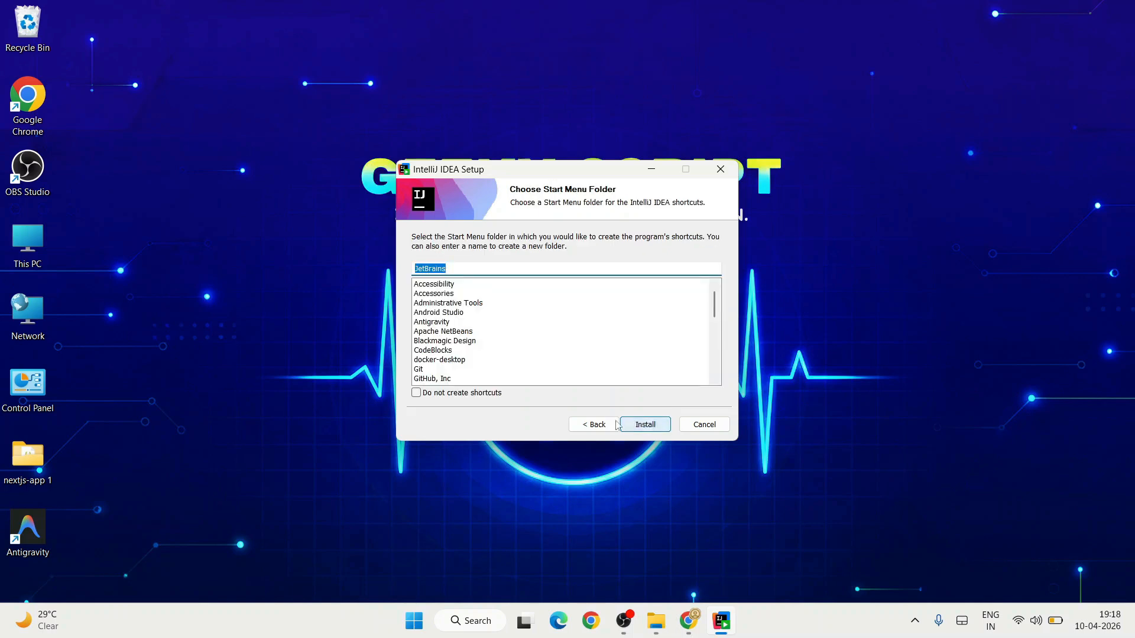
# Step: Install IntelliJ IDEA with the JetBrains Start Menu folder and finish the setup without running the program
pyautogui.click(657, 428)
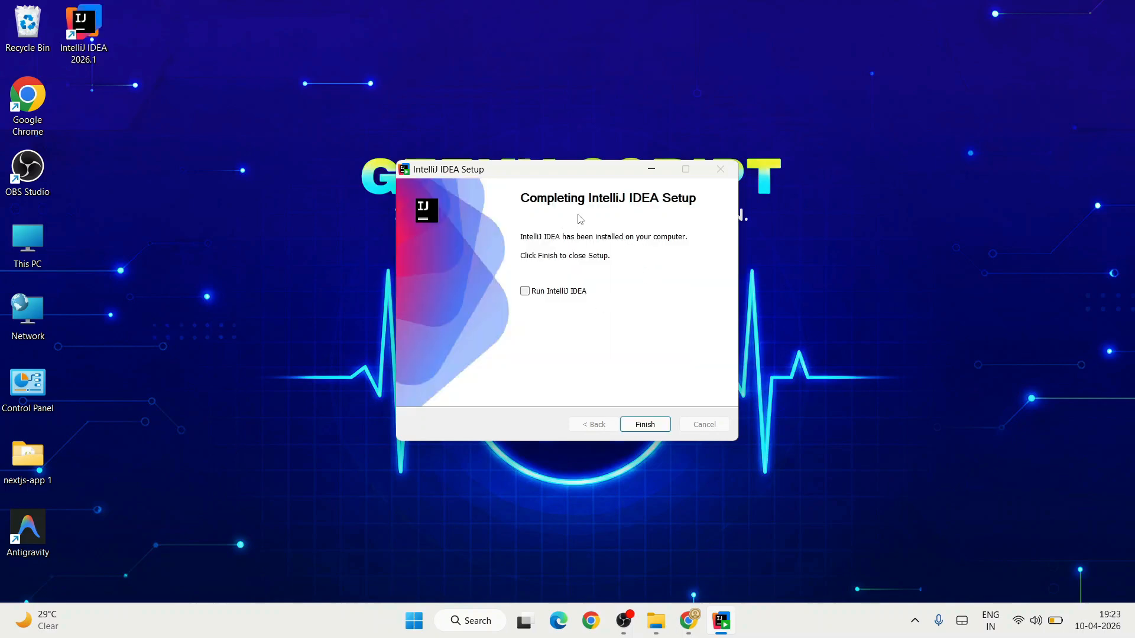
pyautogui.click(79, 32)
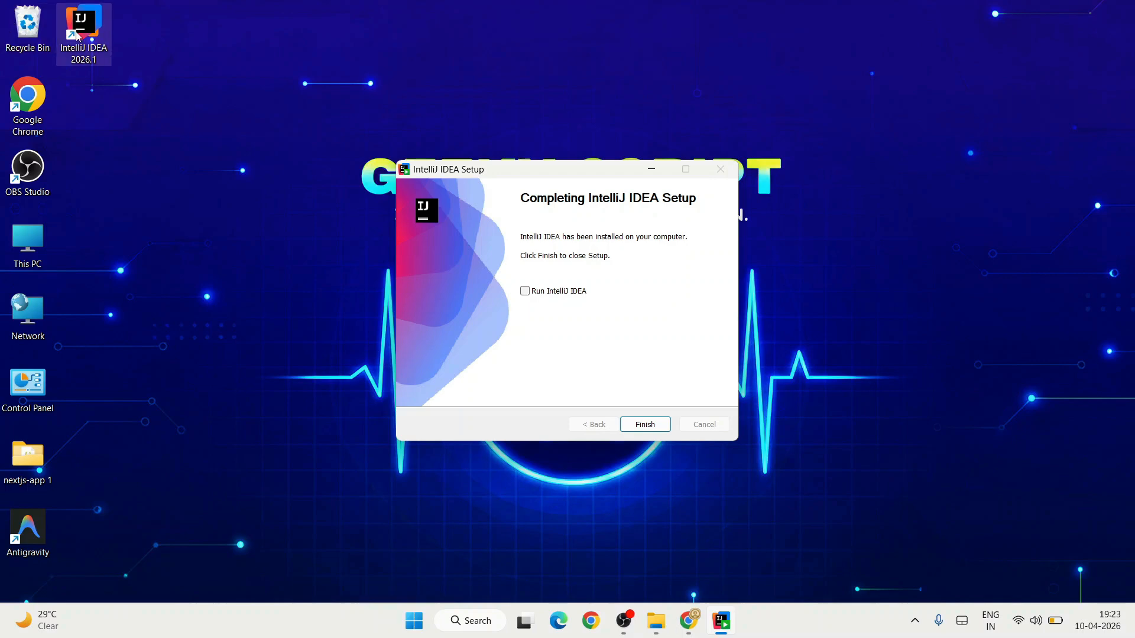
pyautogui.moveTo(95, 37); pyautogui.dragTo(97, 48)
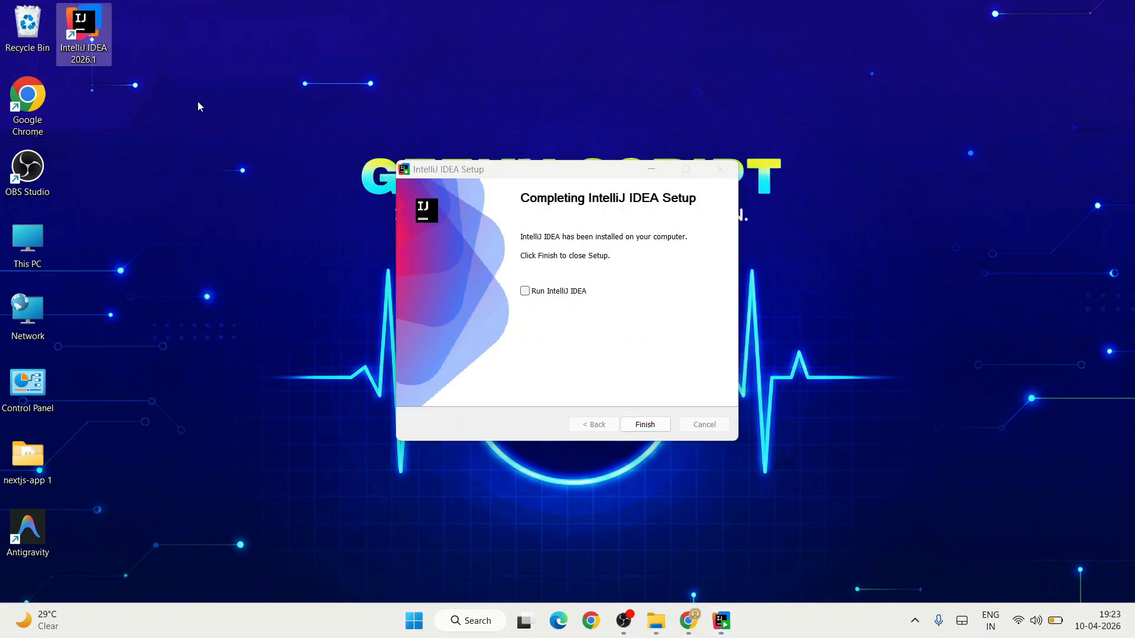
pyautogui.click(643, 425)
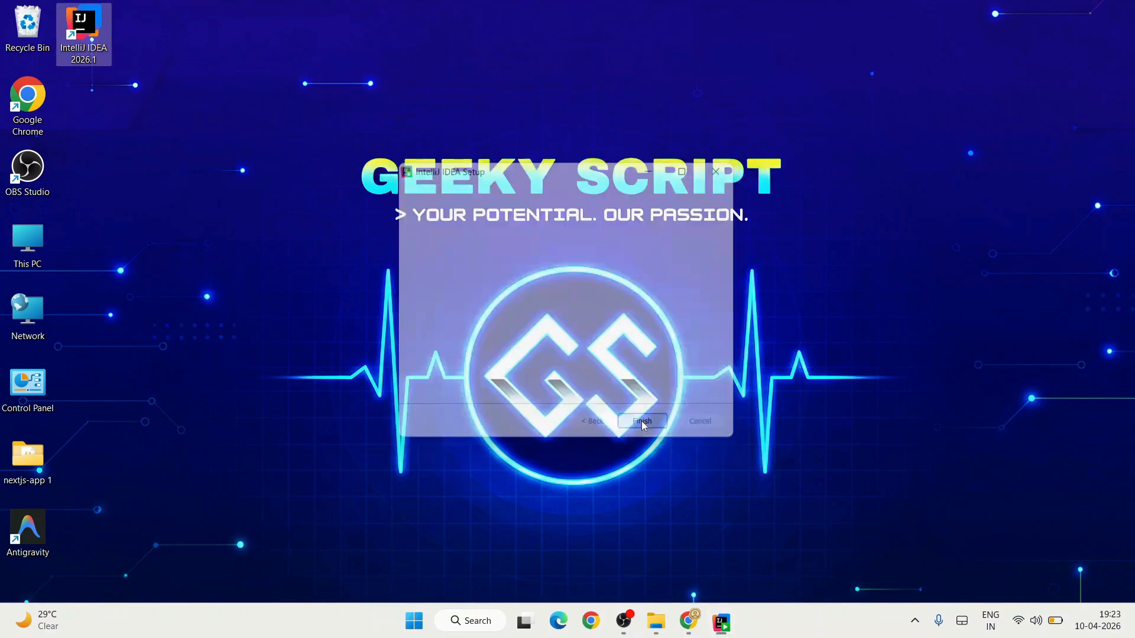
# Step: Launch IntelliJ IDEA 2026.1 maximized, agreeing to send anonymous statistics, allowing network access and skipping the settings import
pyautogui.doubleClick(92, 19)
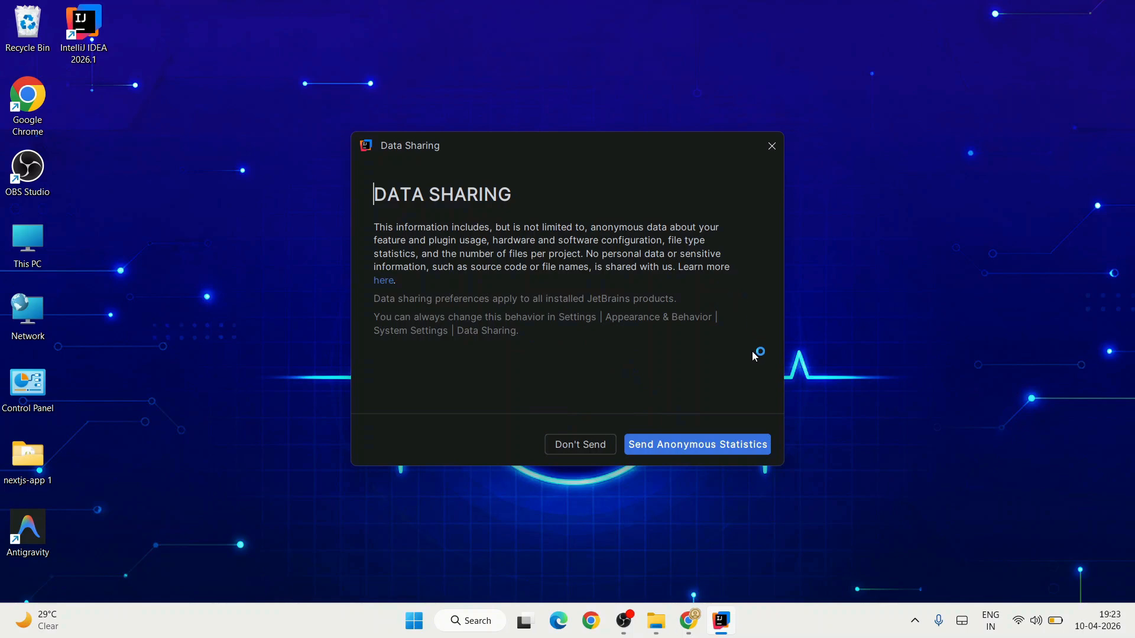
pyautogui.click(719, 448)
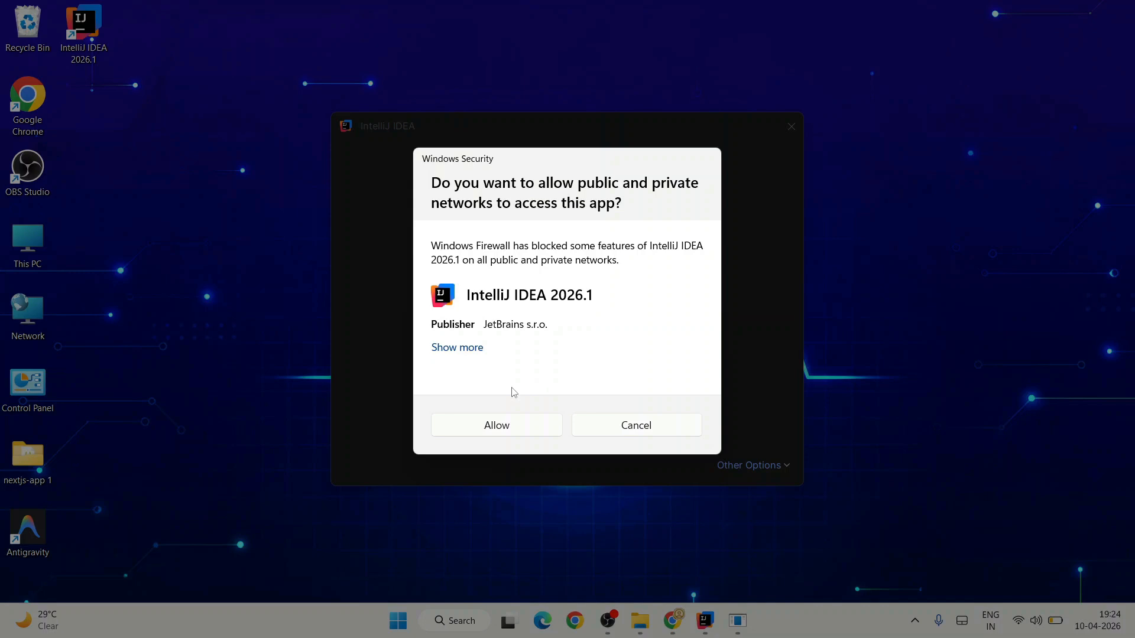
pyautogui.click(493, 422)
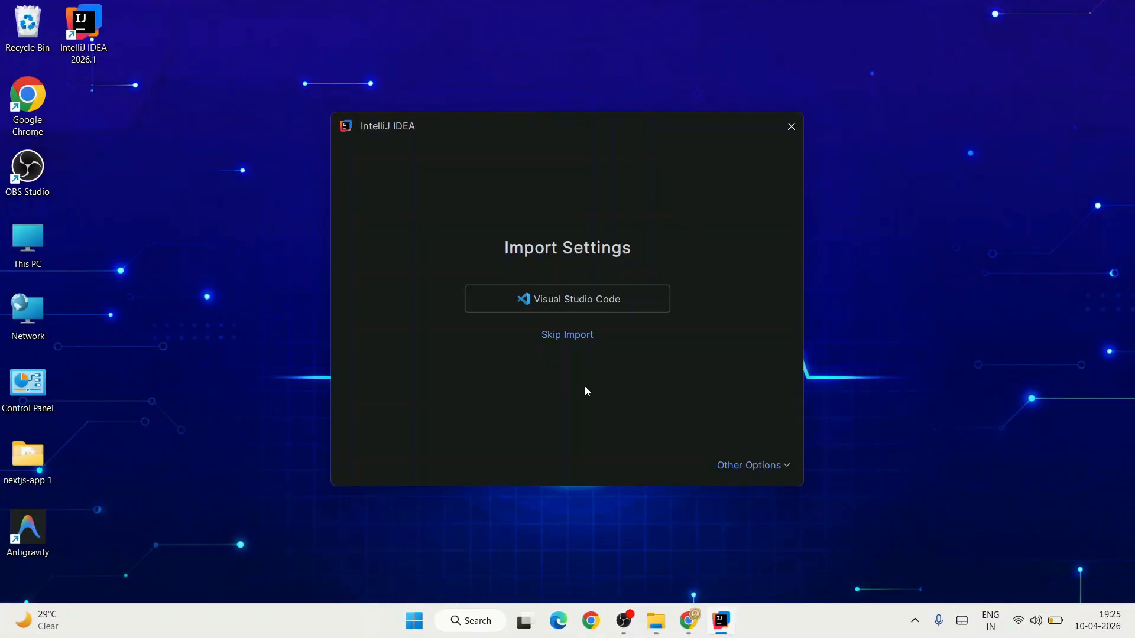
pyautogui.click(583, 338)
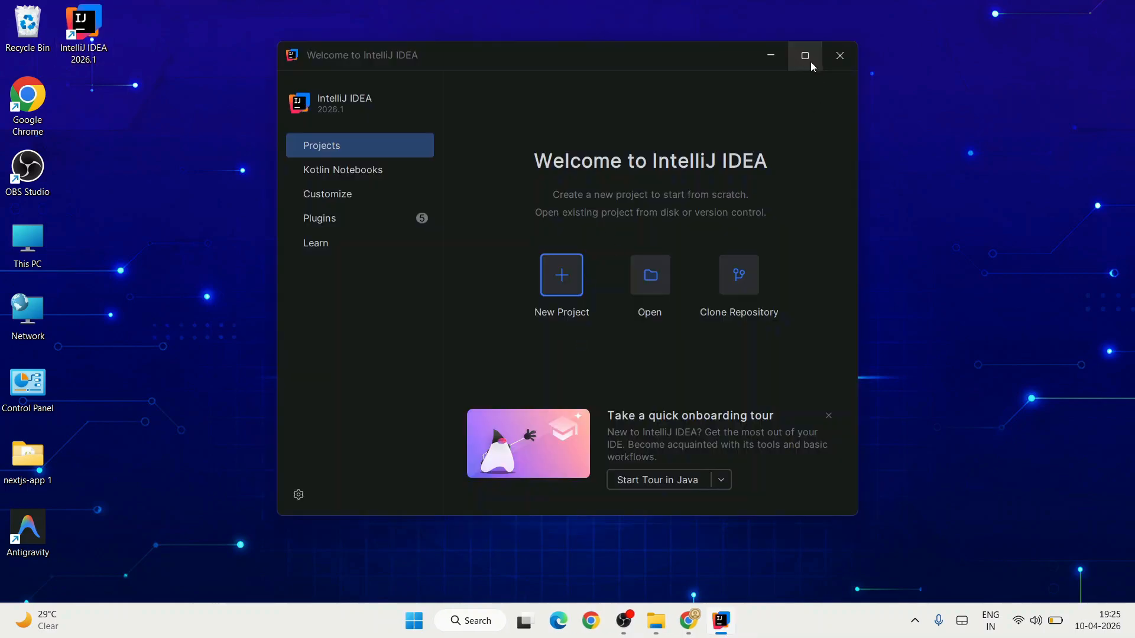
pyautogui.click(804, 65)
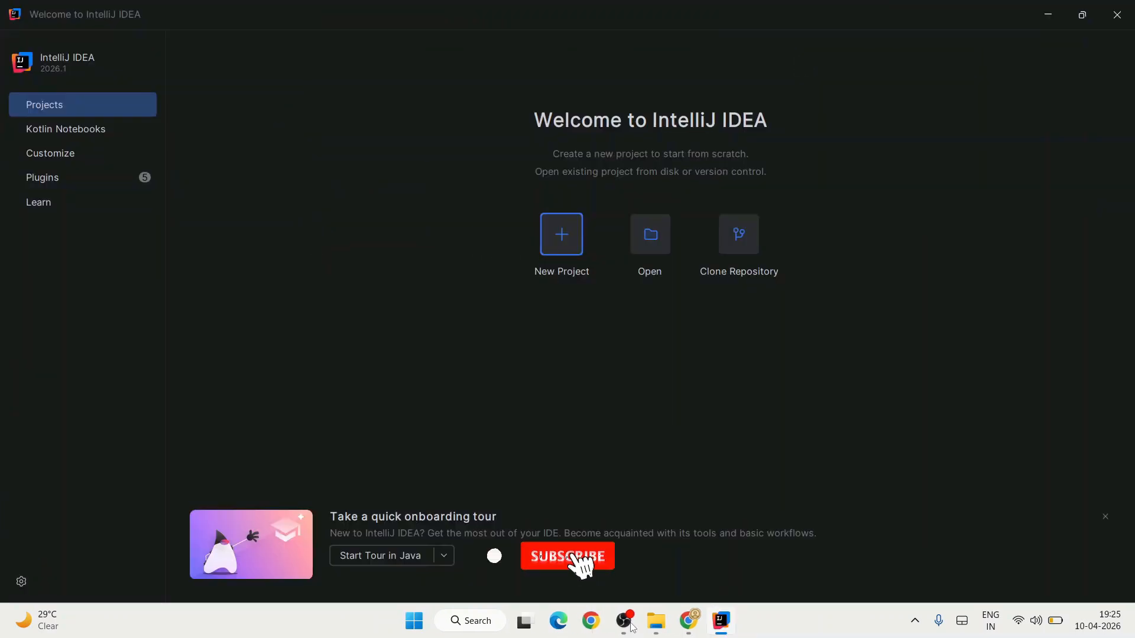
# Step: Create a Java project named HelloJava with the IntelliJ build system, Oracle OpenJDK 26 and sample code
pyautogui.click(557, 245)
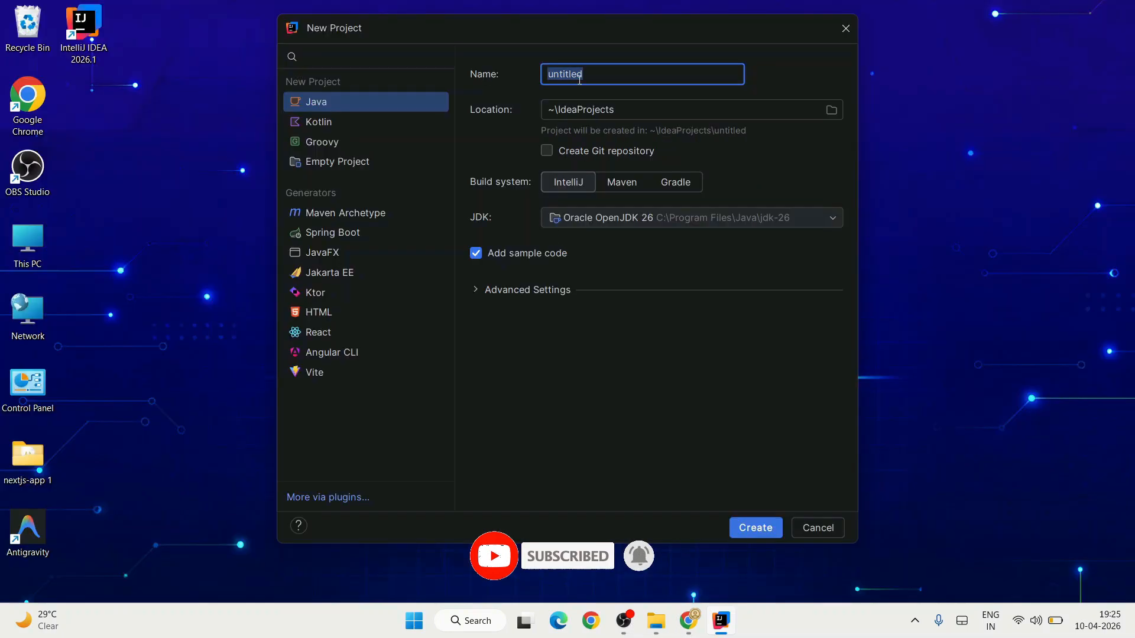
pyautogui.write('H')
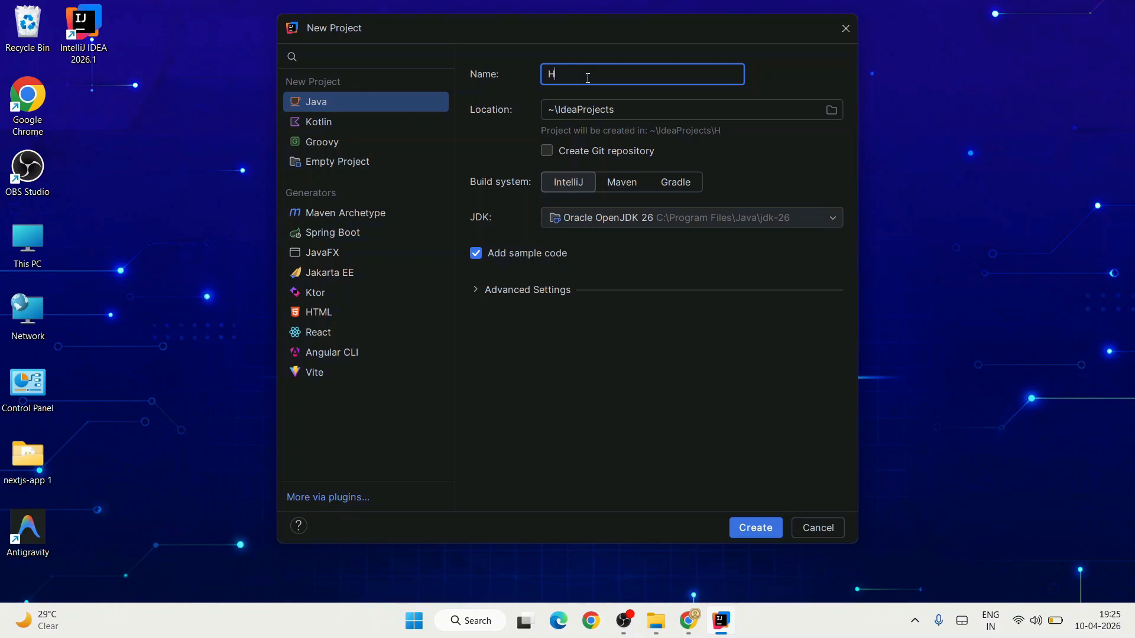
pyautogui.write('elloJava')
pyautogui.click(623, 220)
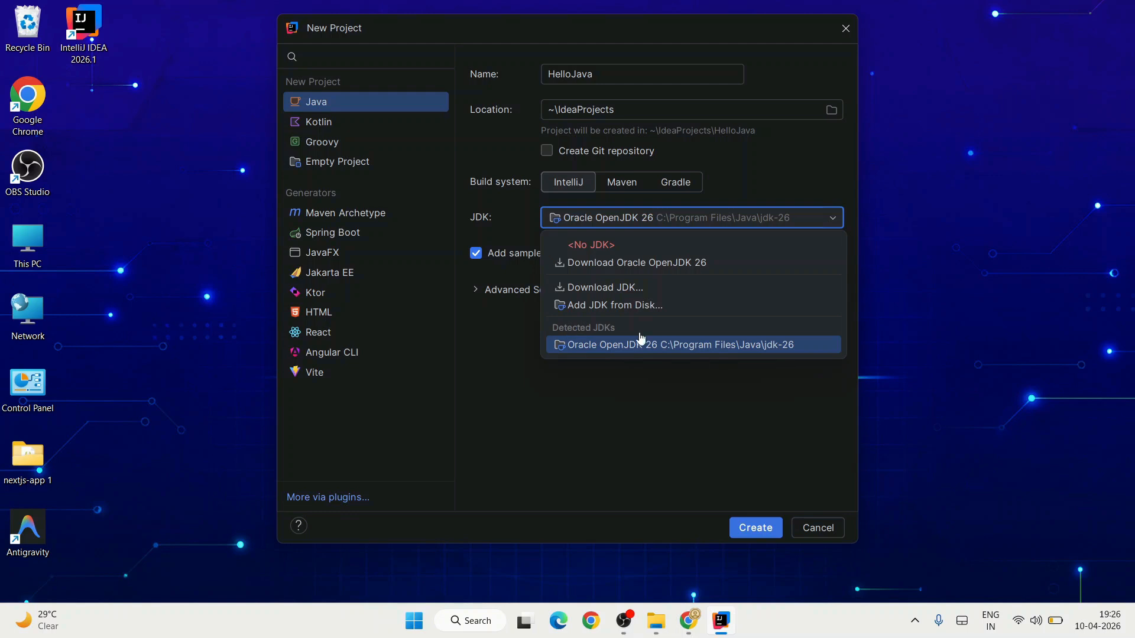
pyautogui.click(655, 412)
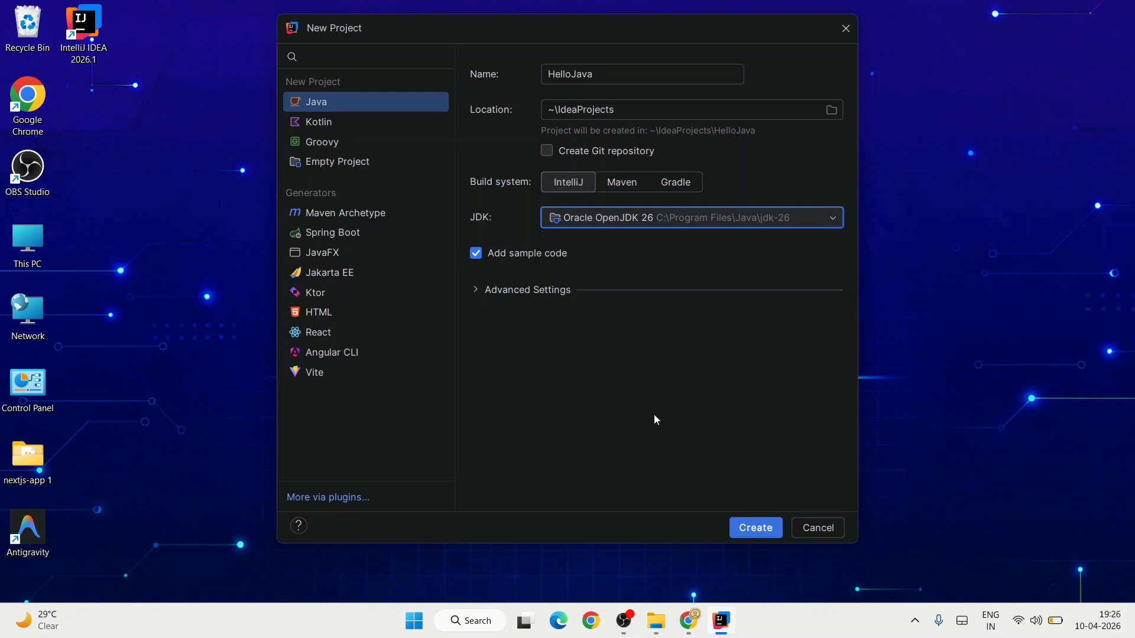
pyautogui.click(756, 528)
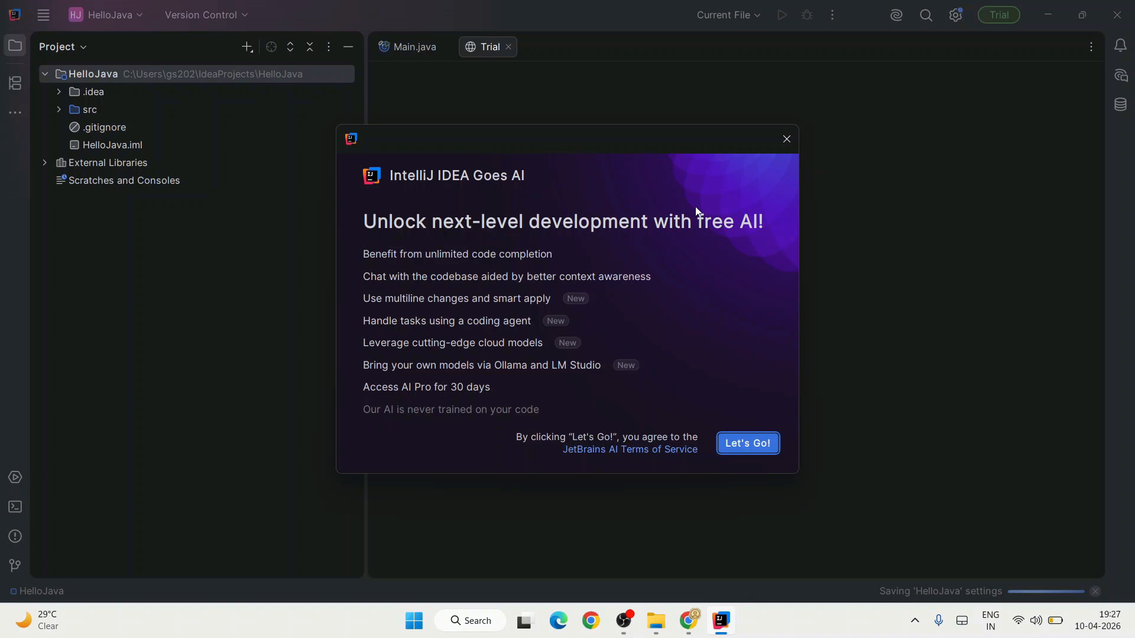
# Step: Dismiss the AI offer, look through the Ultimate trial page and close it
pyautogui.press('Escape')
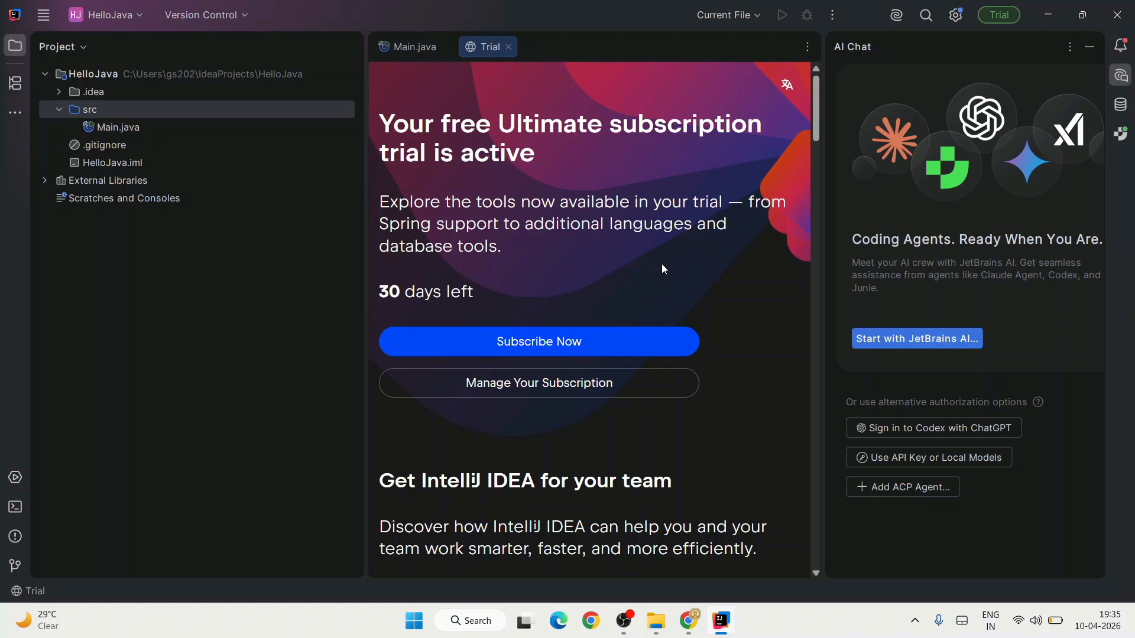
pyautogui.scroll(-1, 661, 264)
pyautogui.scroll(-5, 817, 152)
pyautogui.moveTo(817, 176); pyautogui.dragTo(819, 199)
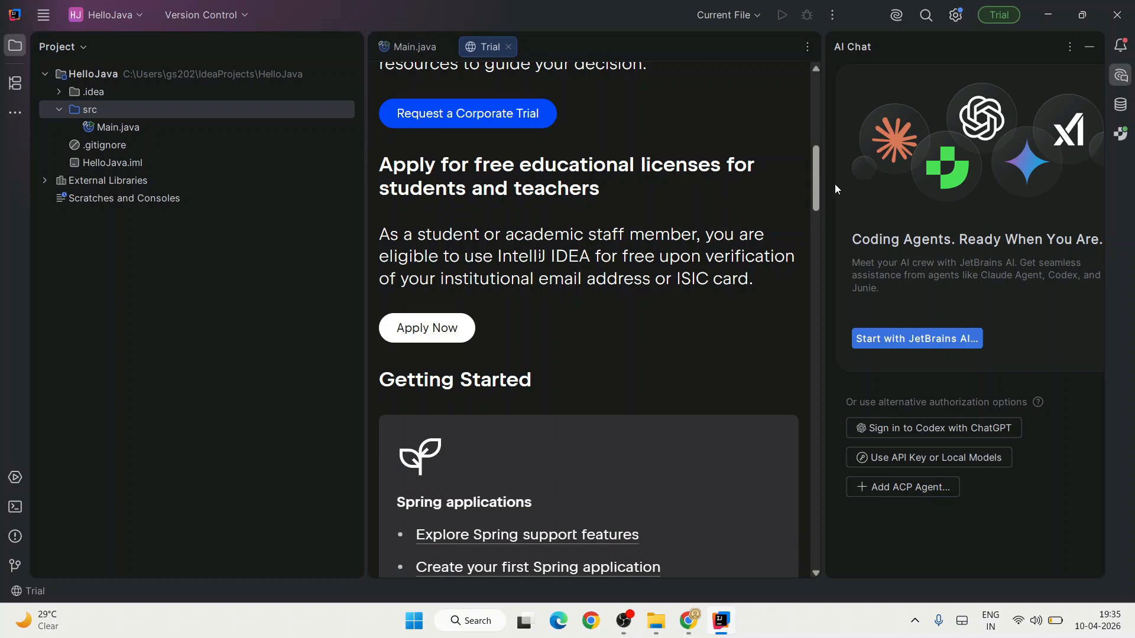
pyautogui.moveTo(814, 172); pyautogui.dragTo(887, 72)
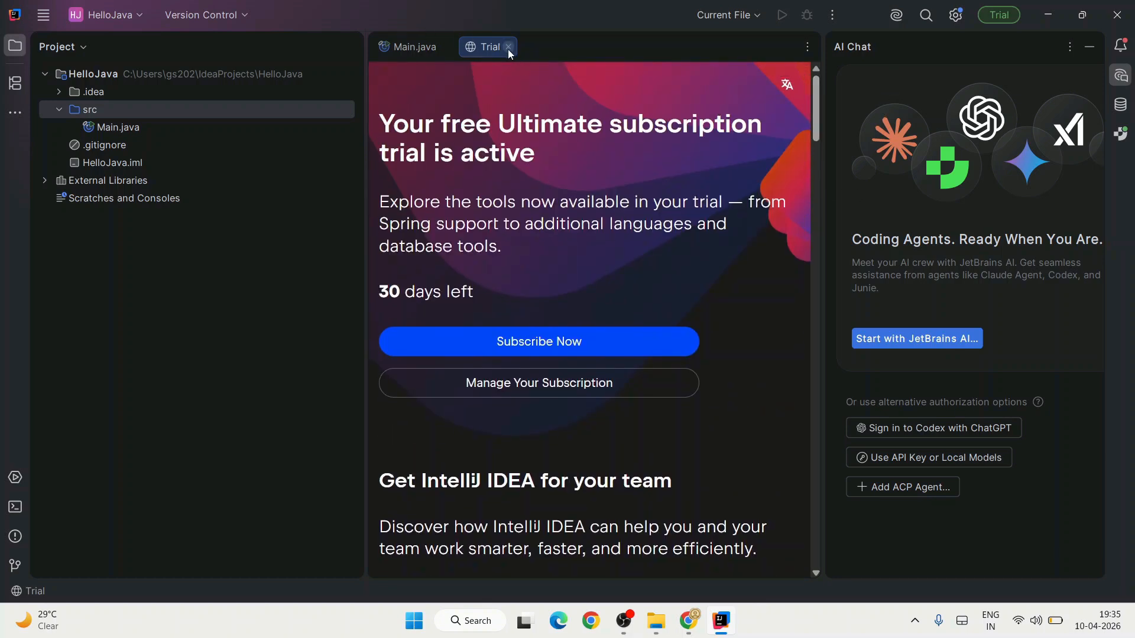
pyautogui.click(510, 49)
# Step: Look over the sample code in Main.java, run the file and select its console output for review
pyautogui.moveTo(532, 367); pyautogui.dragTo(367, 79)
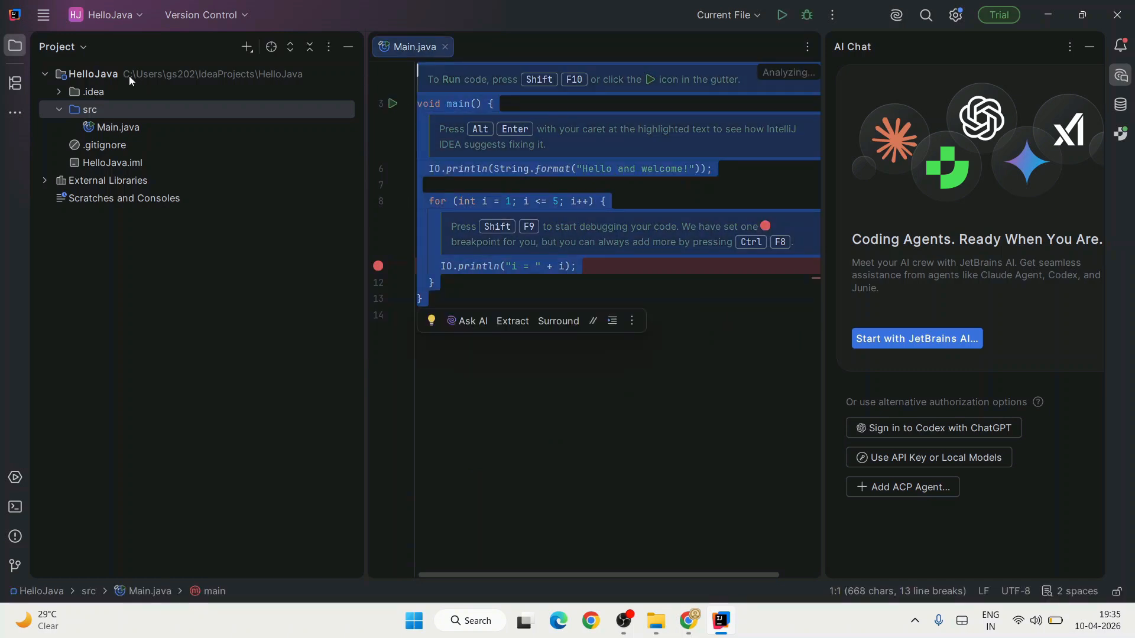
pyautogui.click(127, 133)
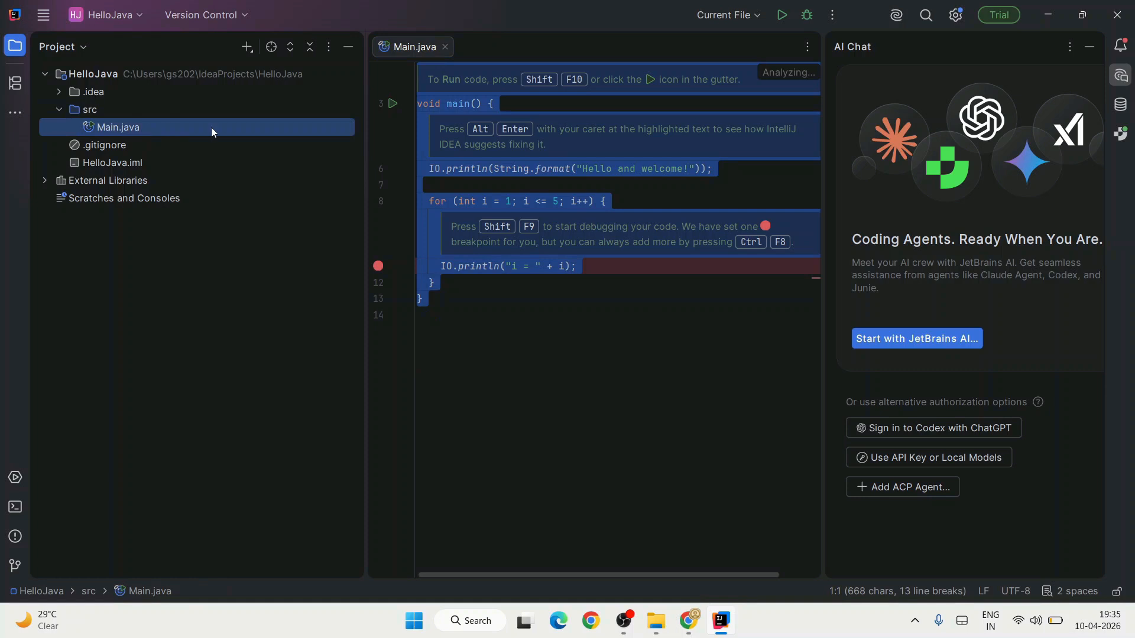
pyautogui.click(556, 356)
pyautogui.hotkey('ctrl', 'a')
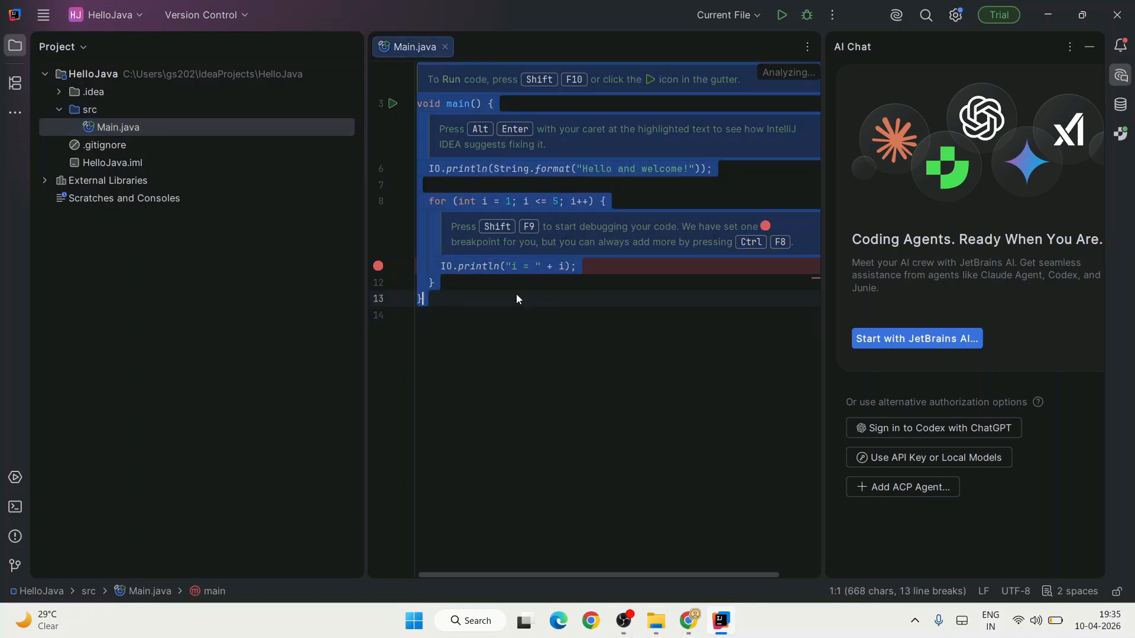
pyautogui.click(516, 293)
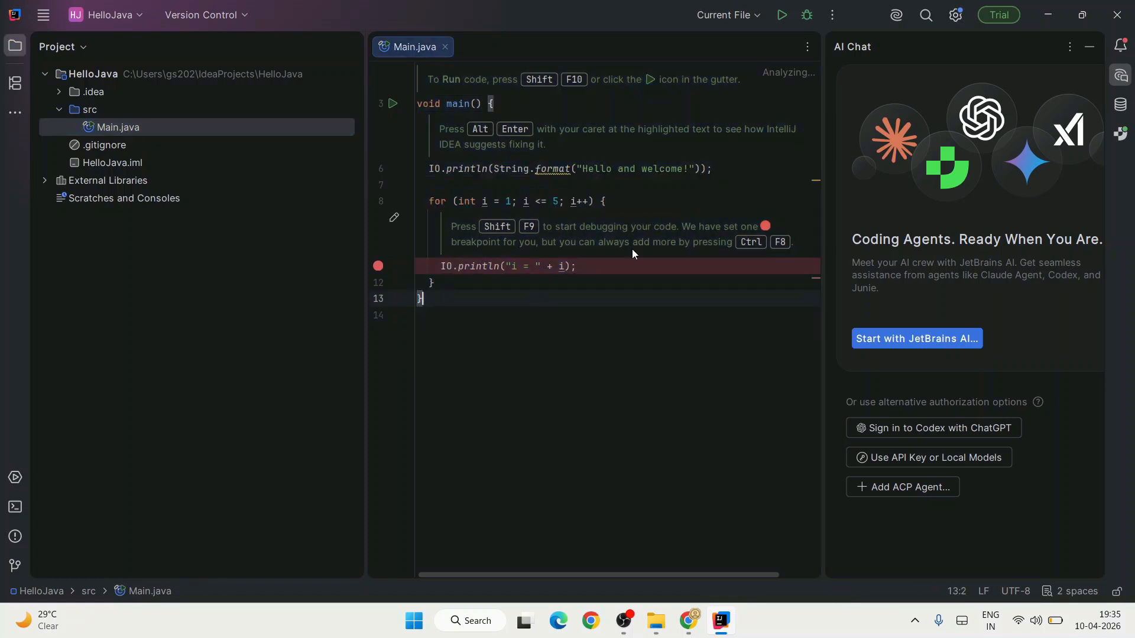
pyautogui.click(780, 17)
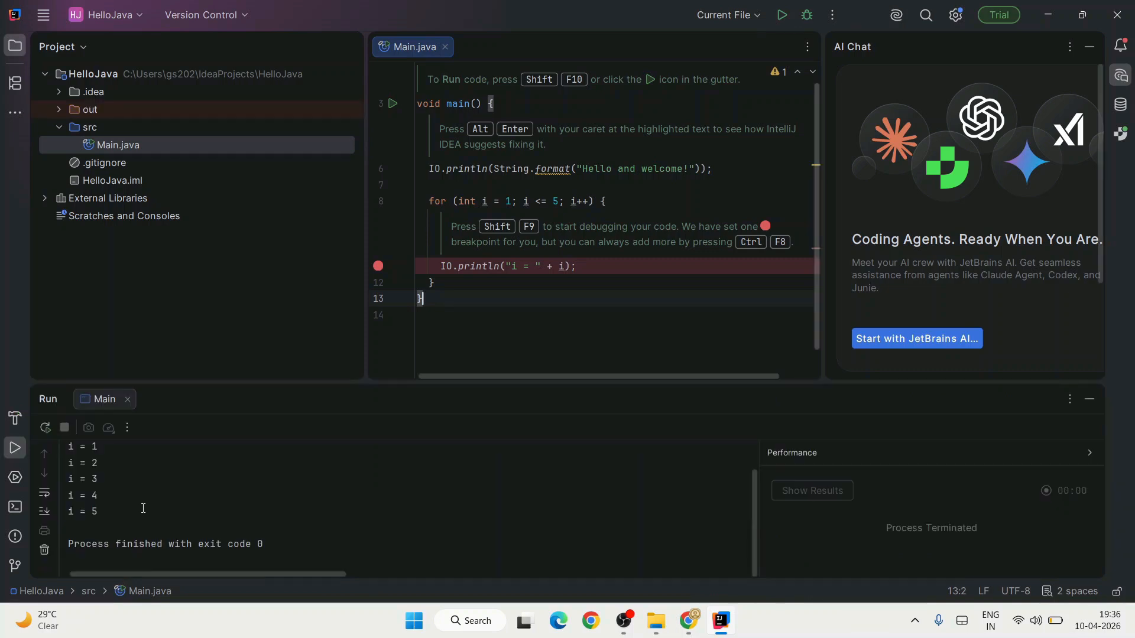
pyautogui.moveTo(100, 513); pyautogui.dragTo(51, 399)
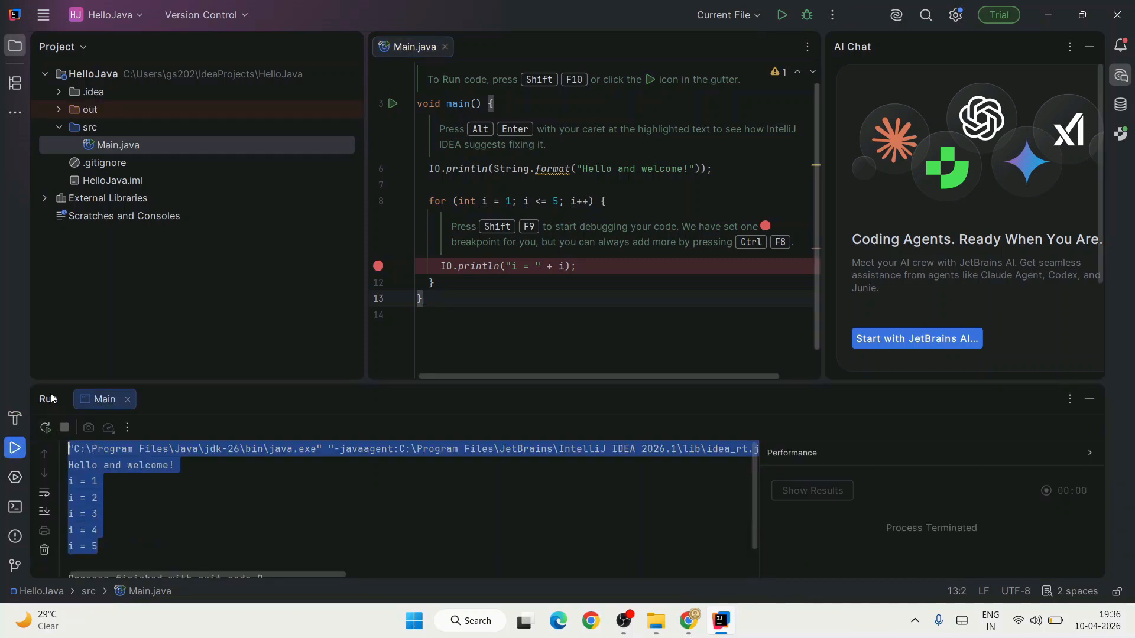
pyautogui.click(156, 508)
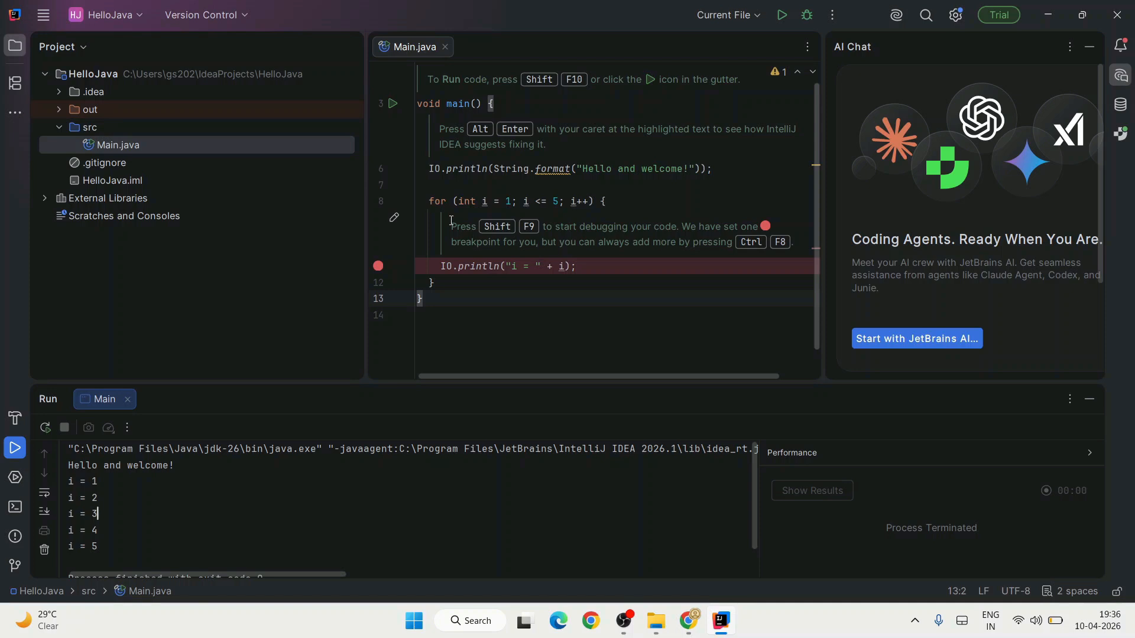
# Step: Search everywhere for "manage", open Manage Subscriptions, deactivate the IntelliJ IDEA Ultimate trial subscription and restart the IDE
pyautogui.click(924, 21)
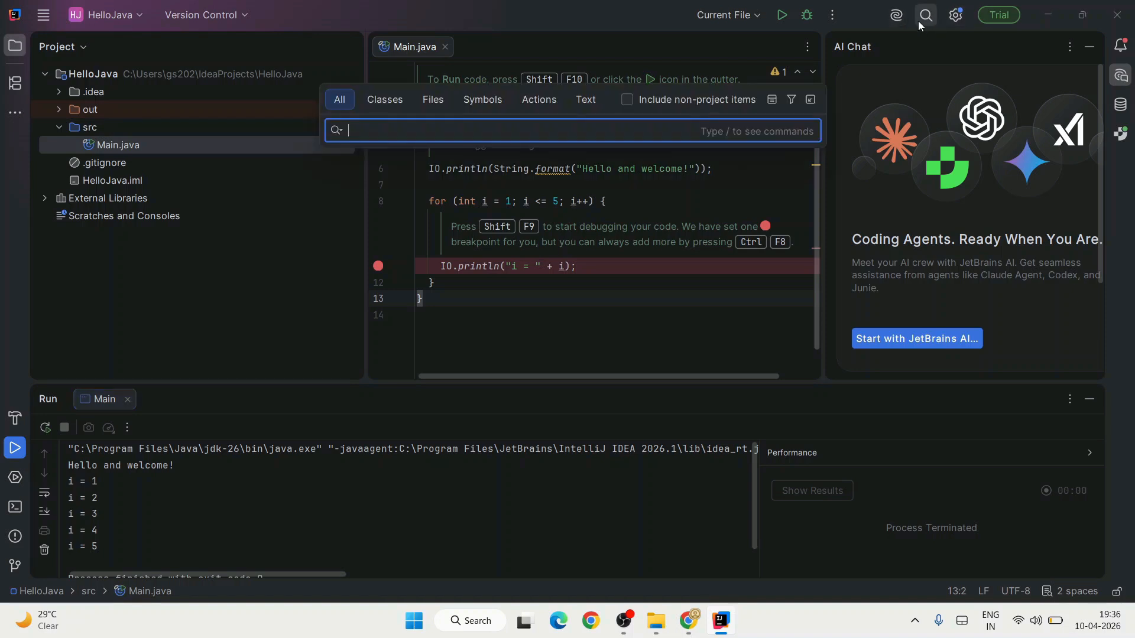
pyautogui.write('manag')
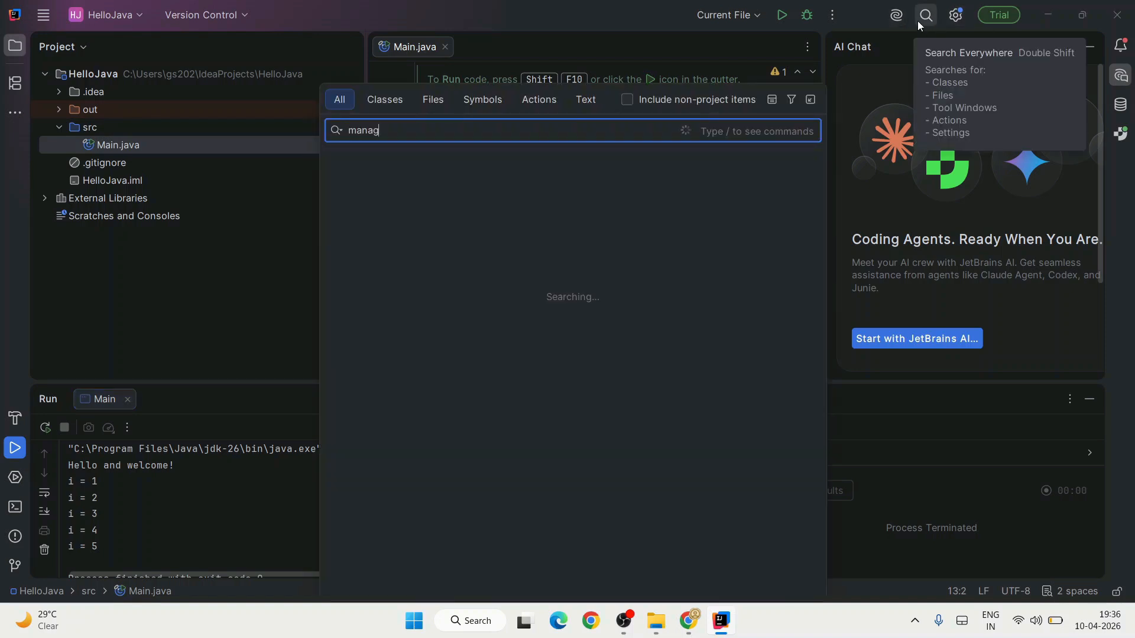
pyautogui.write('e')
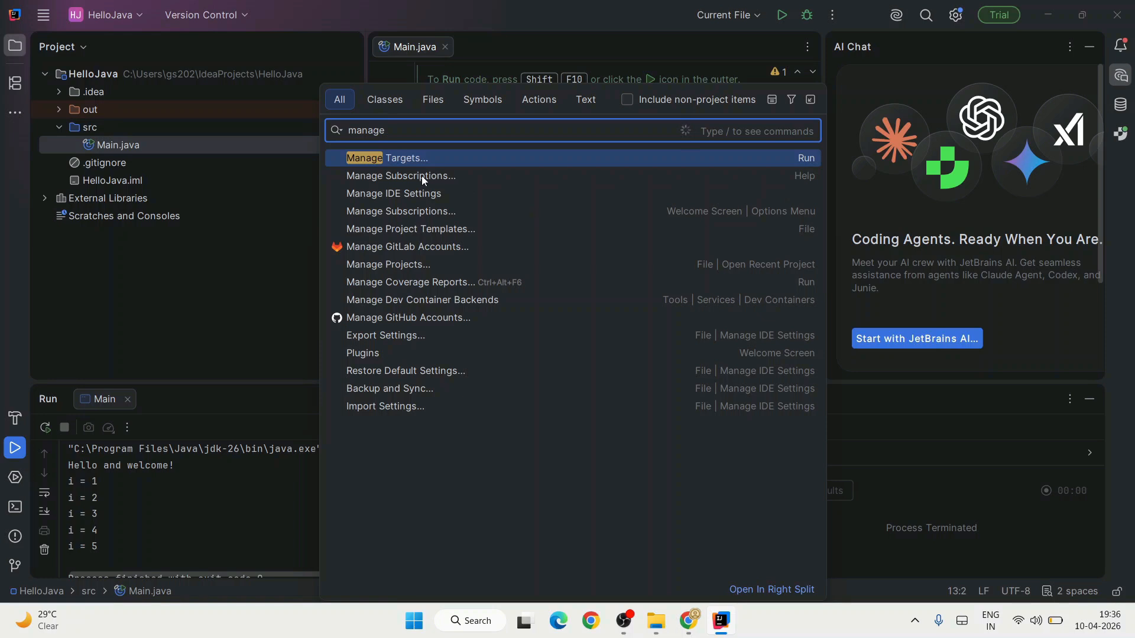
pyautogui.press('Escape')
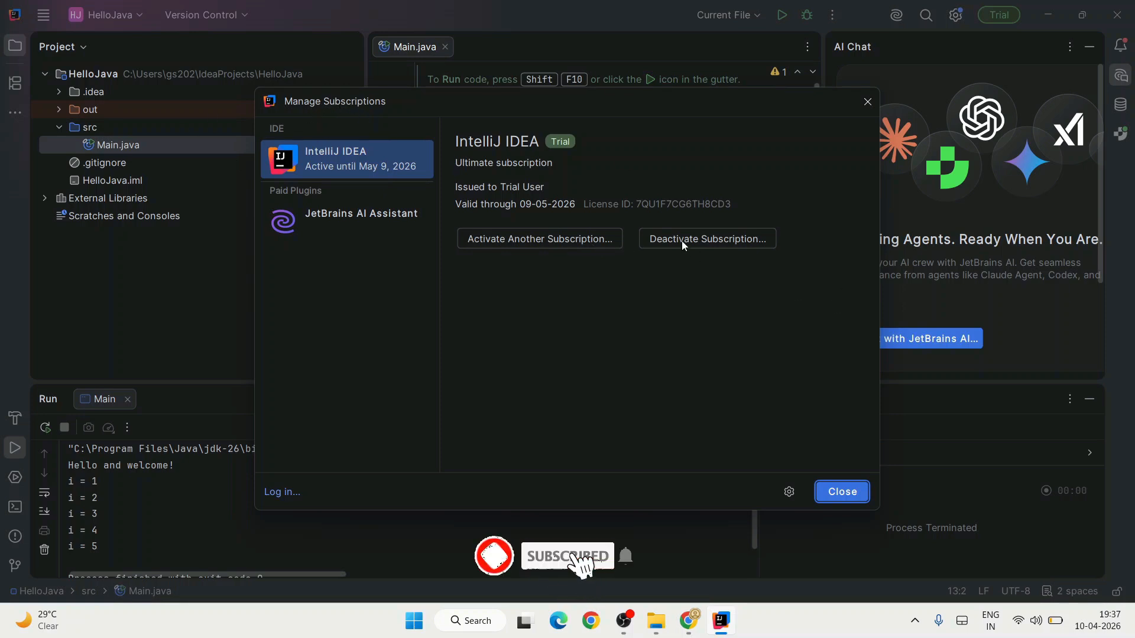
pyautogui.click(699, 239)
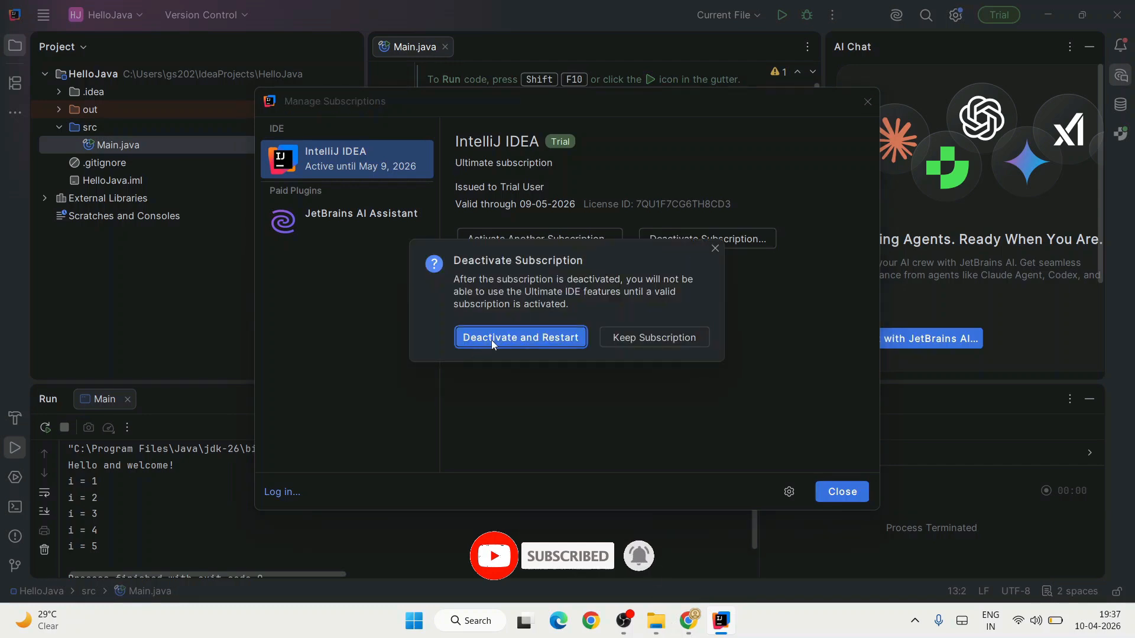
pyautogui.click(527, 339)
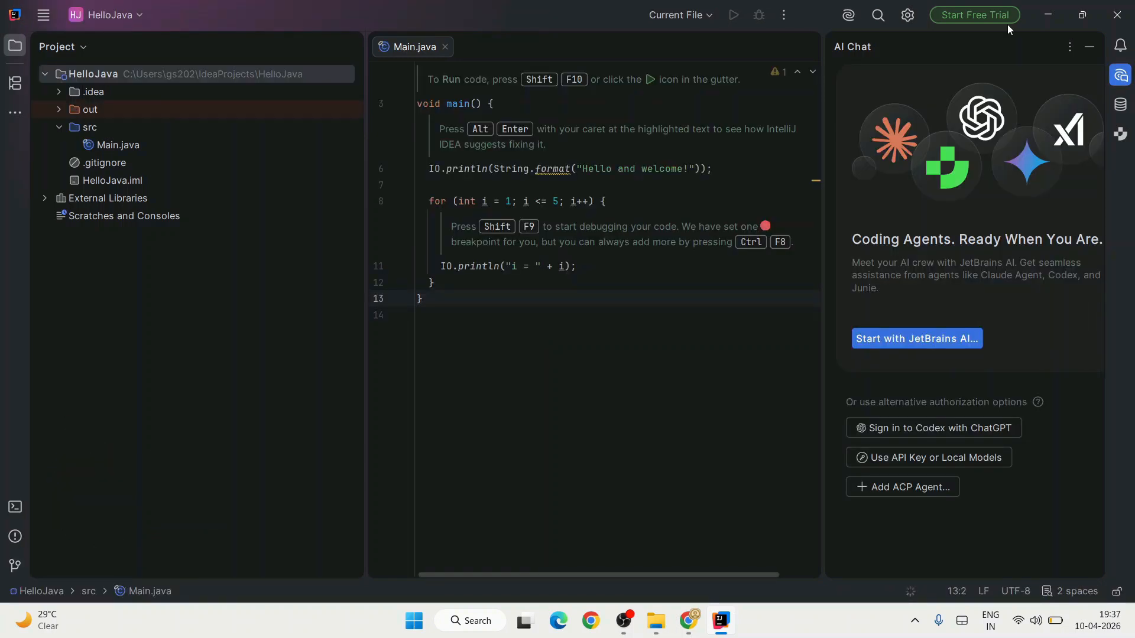
# Step: Run Main.java again after the restart, review its code and console output, and look through the AI Chat sign-in options
pyautogui.hotkey('ctrl', 'a')
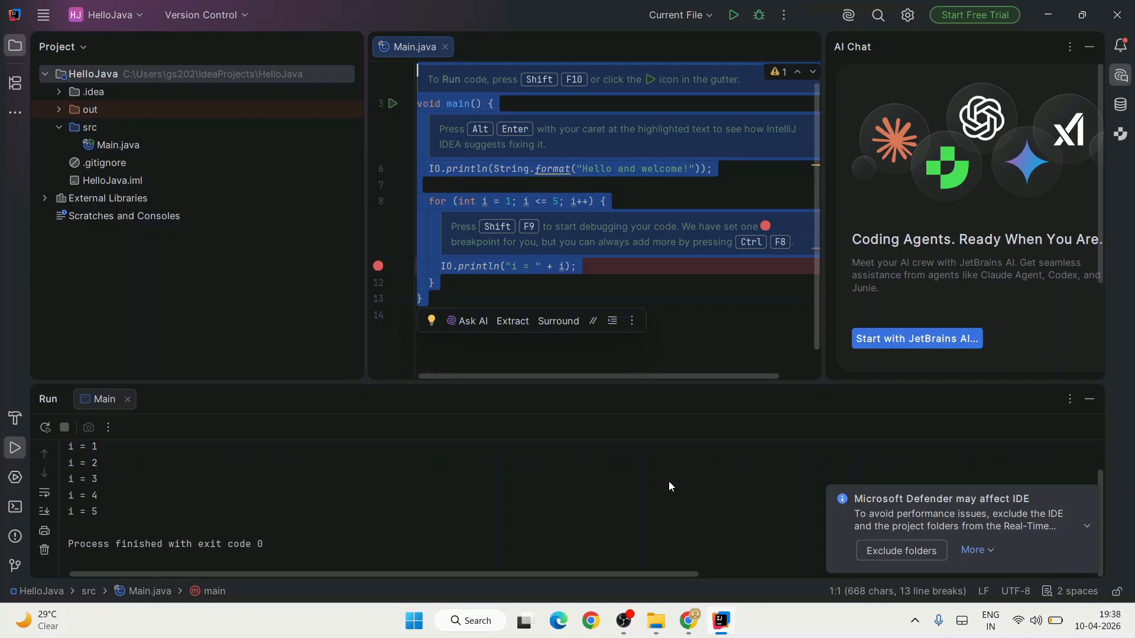
pyautogui.click(669, 481)
pyautogui.hotkey('ctrl', 'a')
pyautogui.click(266, 520)
pyautogui.press('Down')
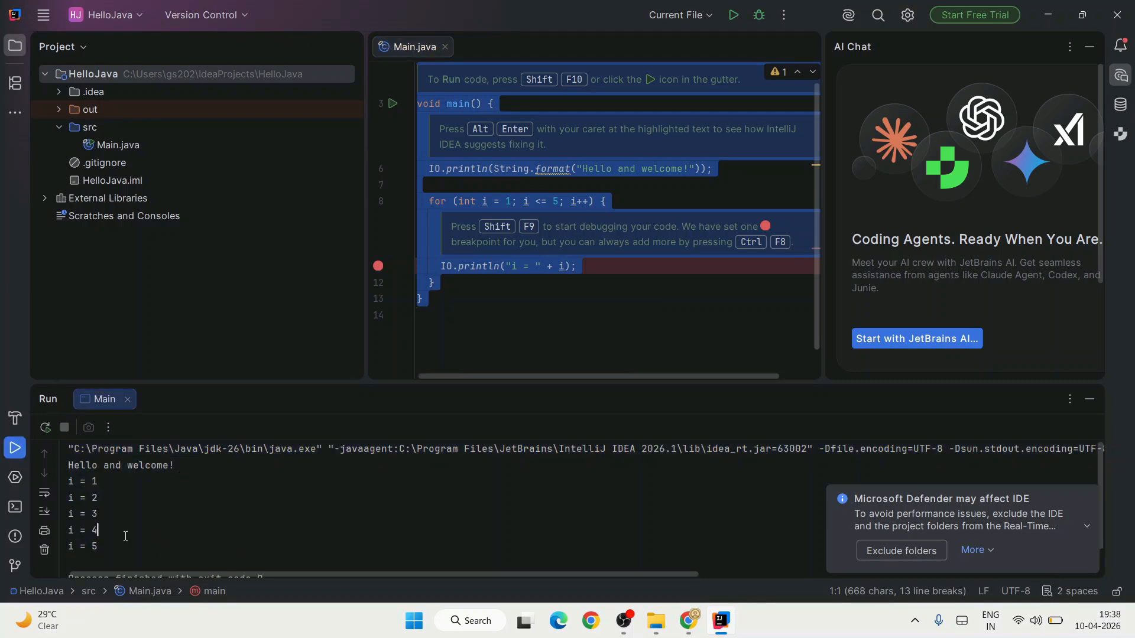
pyautogui.hotkey('ctrl', 'a')
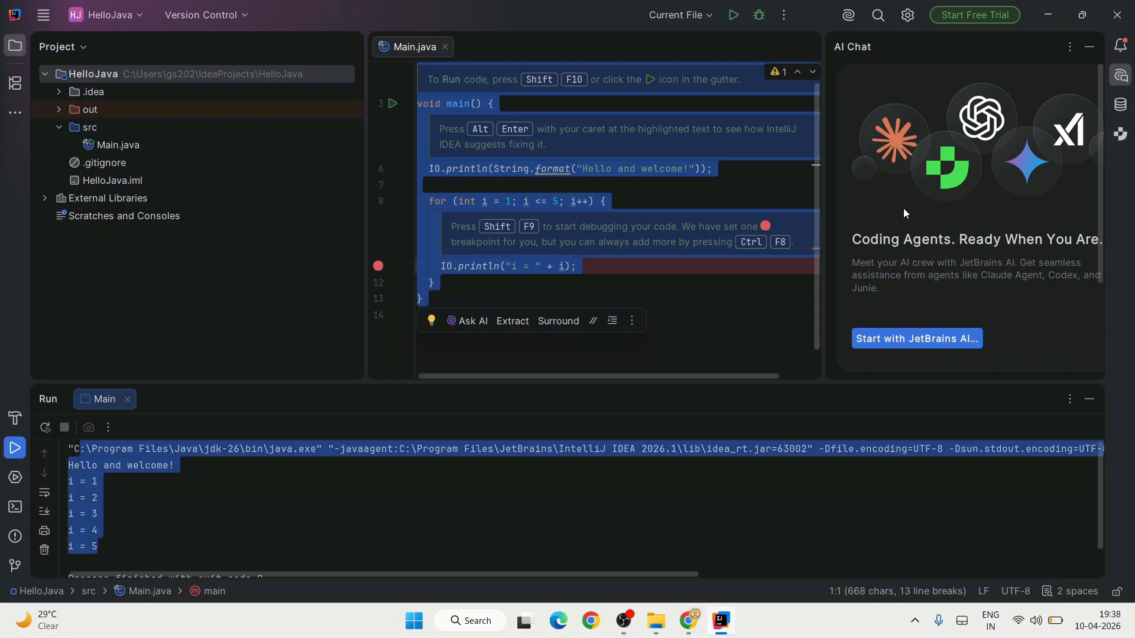
pyautogui.scroll(1, 1050, 273)
pyautogui.scroll(-3, 1041, 338)
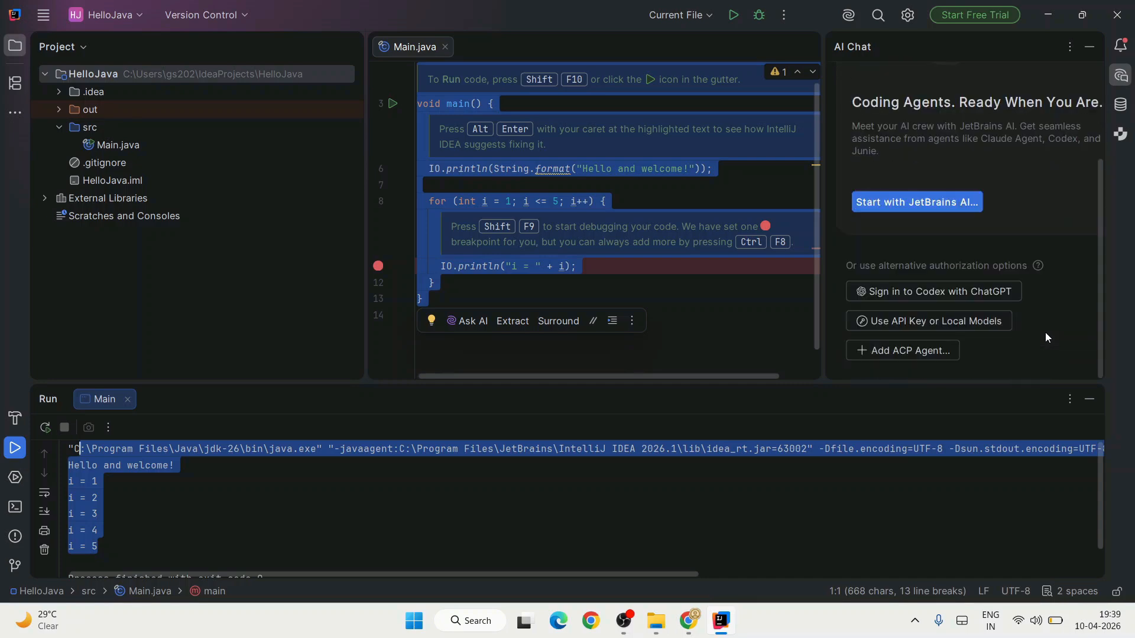
# Step: Switch to Chrome and look through the Geeky Script YouTube channel and its Cool Python Projects playlist
pyautogui.click(689, 620)
pyautogui.moveTo(305, 313); pyautogui.dragTo(704, 322)
pyautogui.click(704, 321)
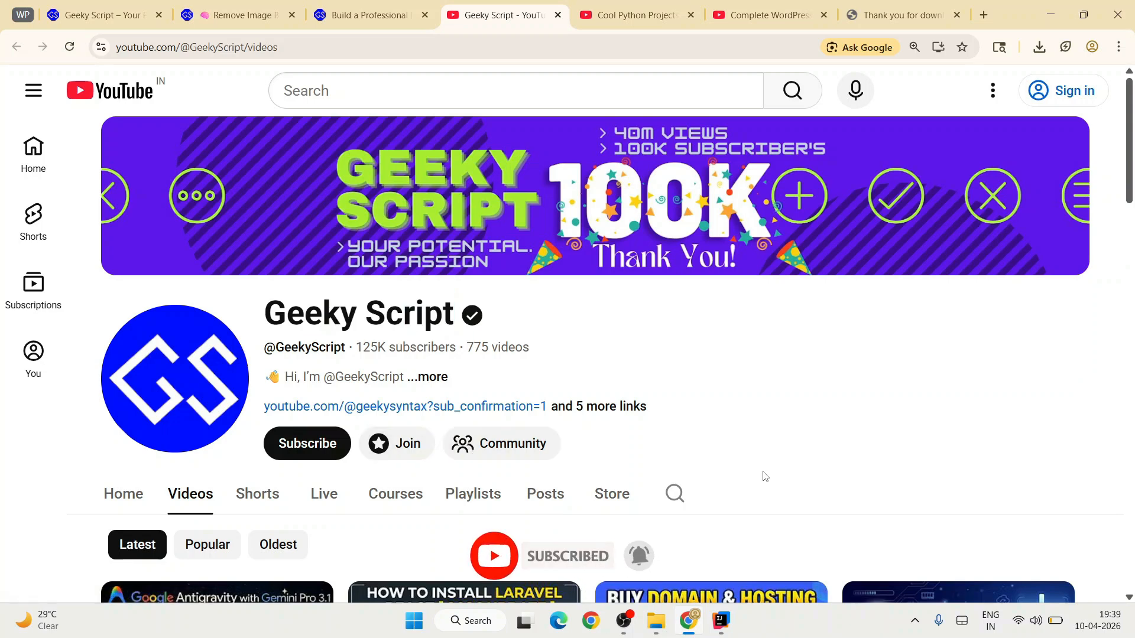
pyautogui.click(632, 15)
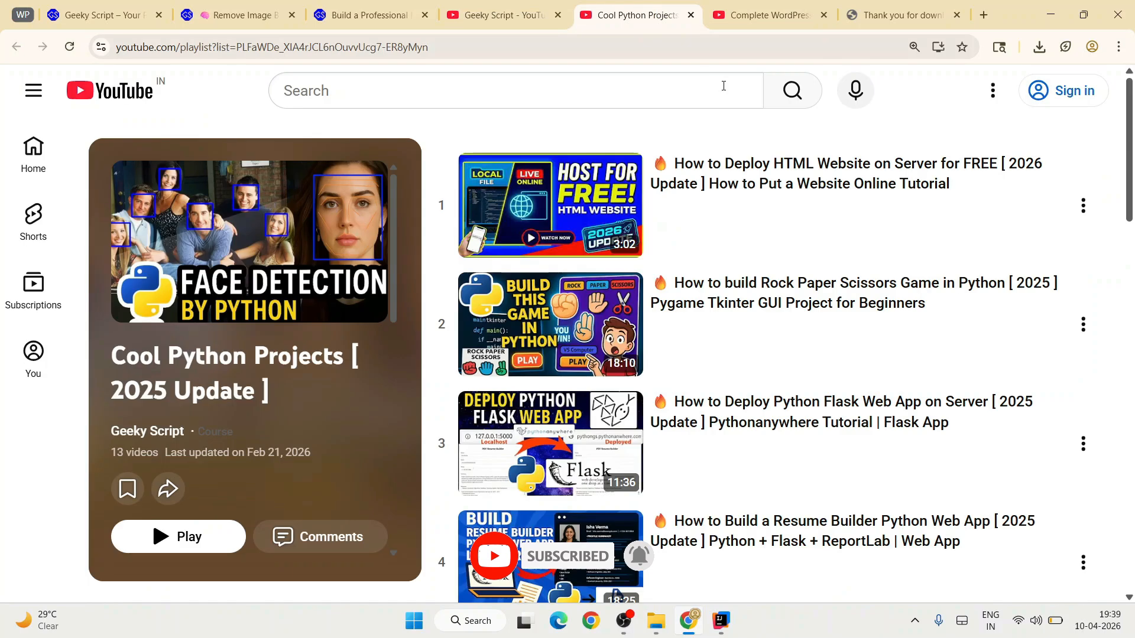
pyautogui.moveTo(1134, 187); pyautogui.dragTo(1134, 537)
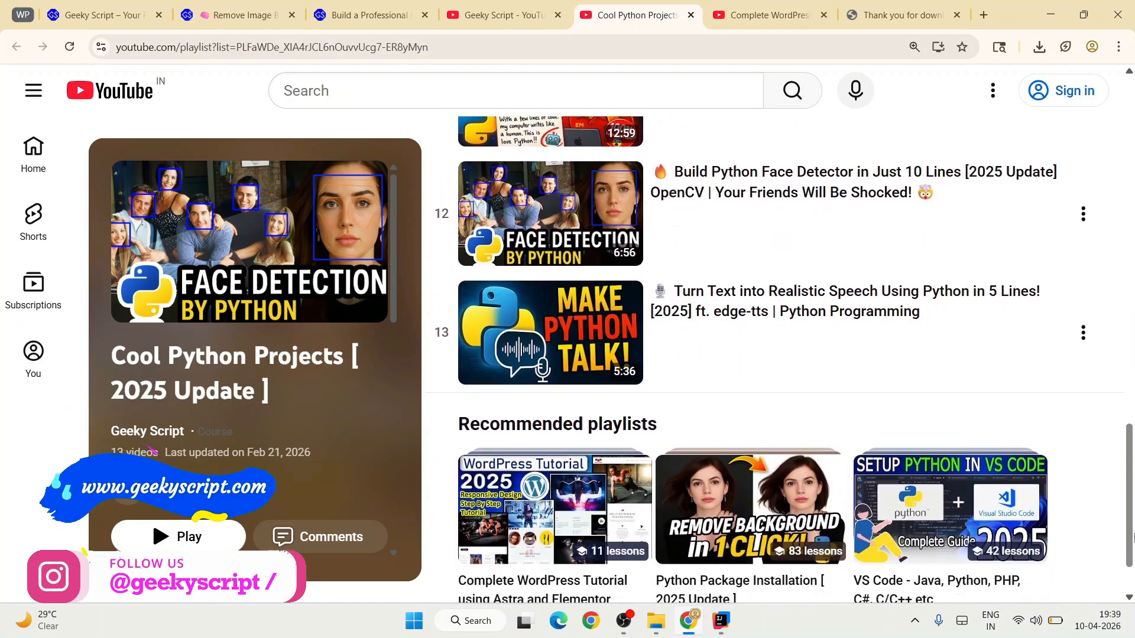